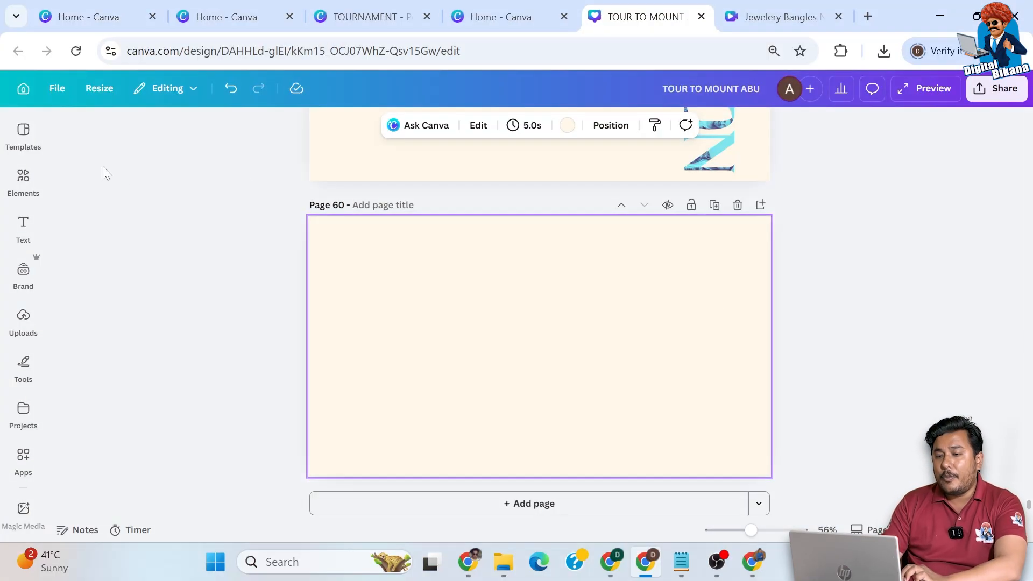
Search the elements for "shape", add the rounded rectangle to page 60 and place it in the upper middle of the page
left_click(24, 134)
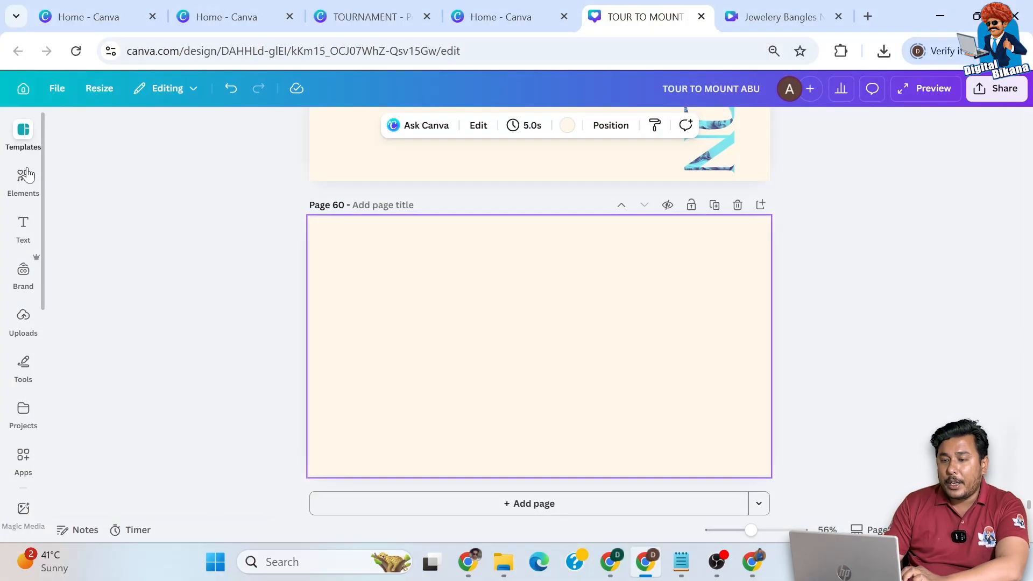
left_click(24, 180)
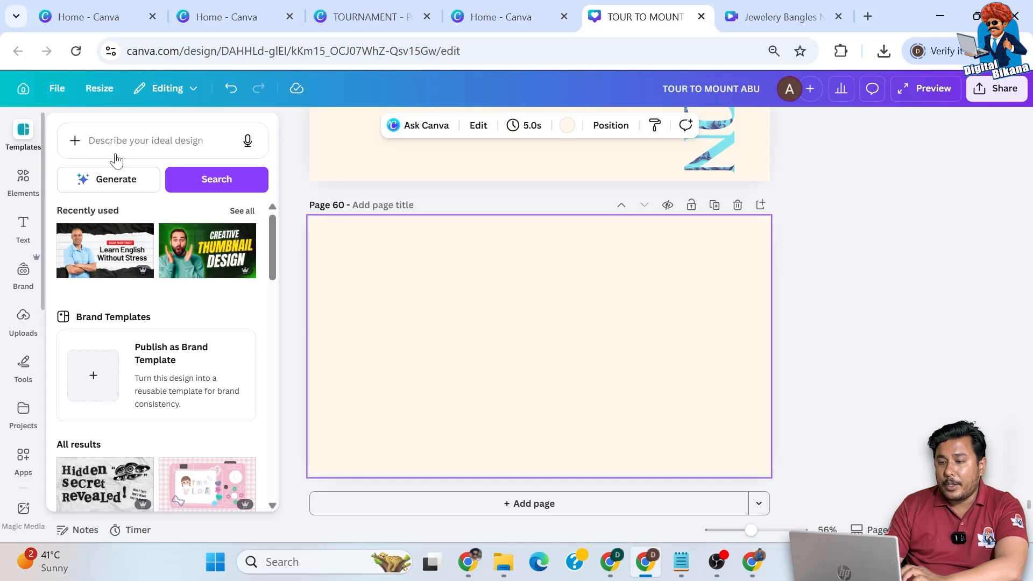
left_click(60, 143)
type("shape")
key("Return")
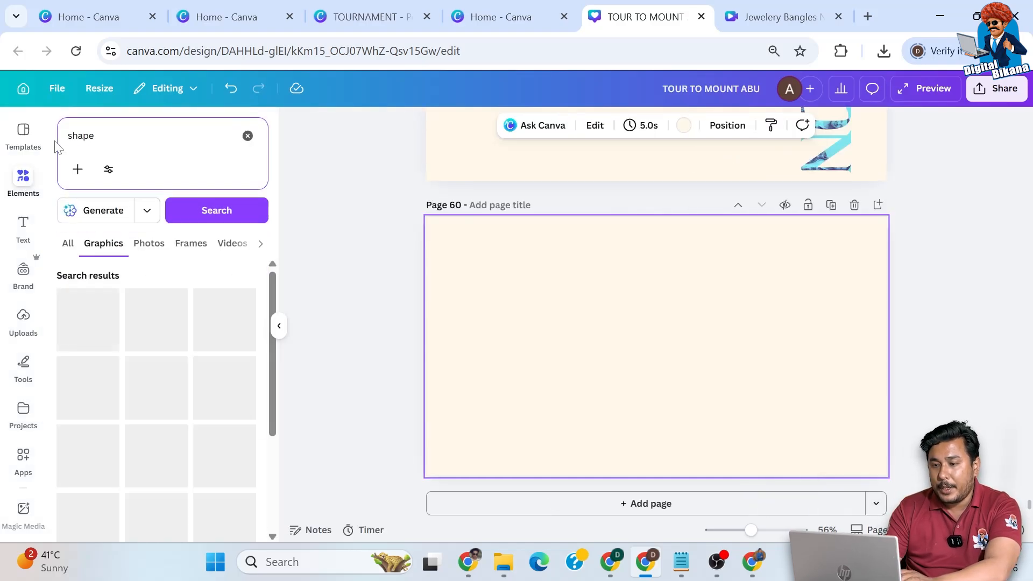
left_click(68, 243)
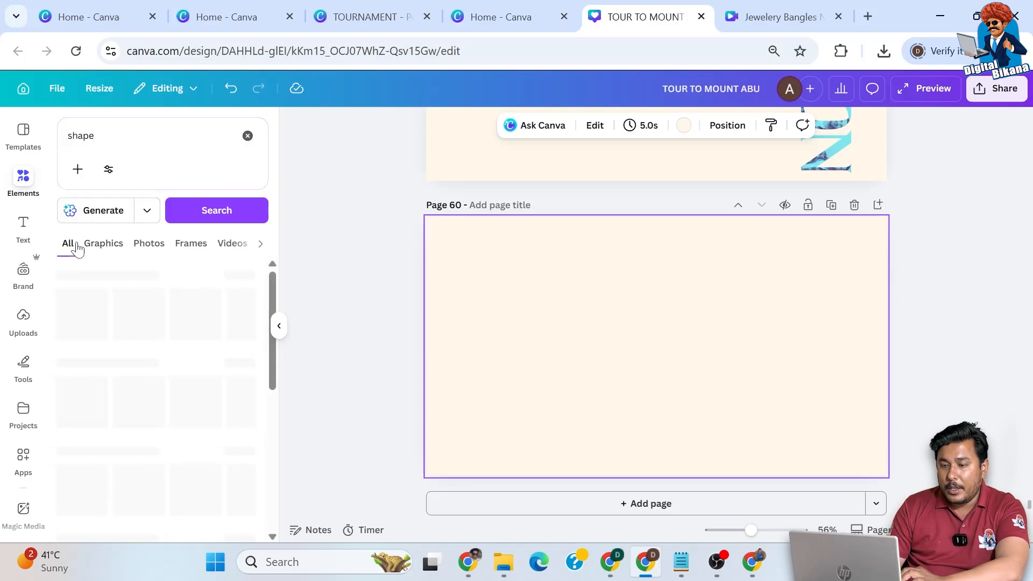
left_click(75, 305)
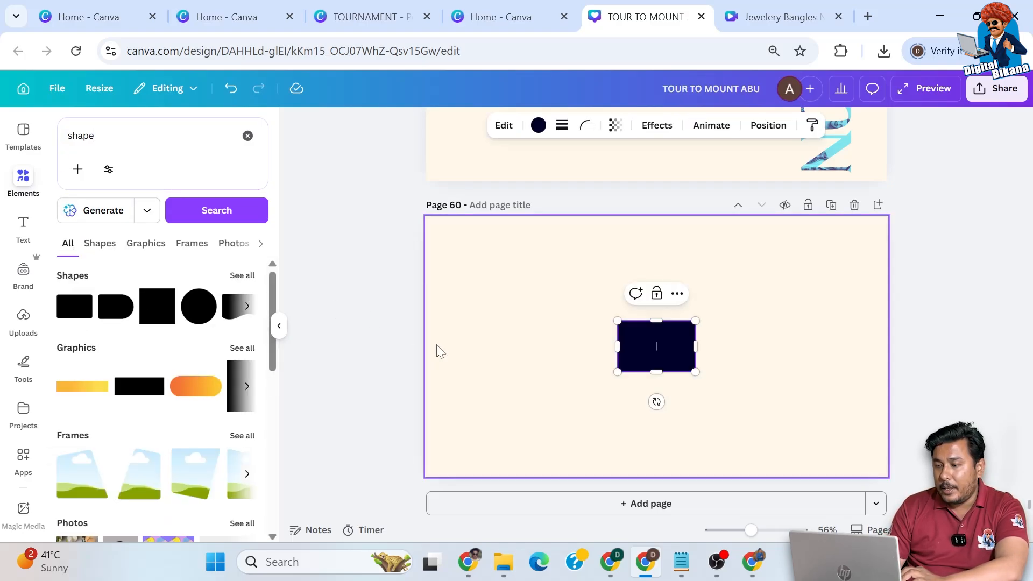
left_click(960, 337)
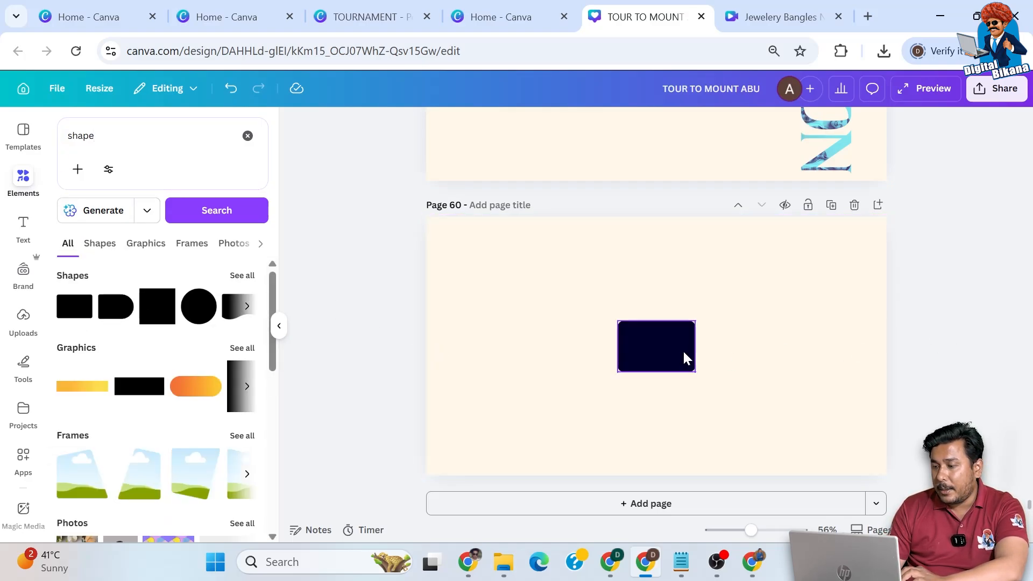
left_click(622, 319)
left_click_drag(682, 350, 675, 295)
Set the background color of page 60 to turquoise green from the document colors
left_click(509, 282)
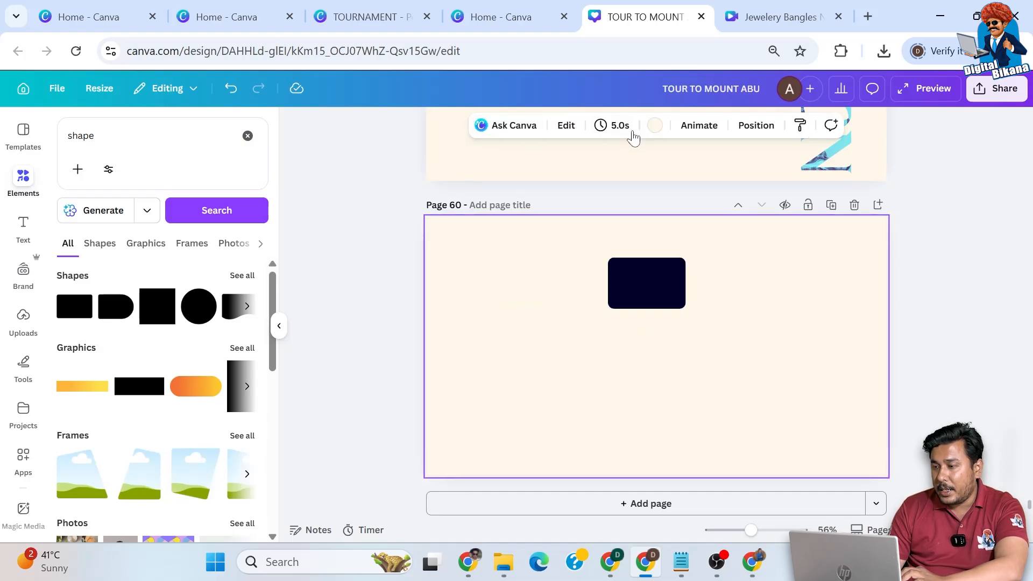
left_click(656, 127)
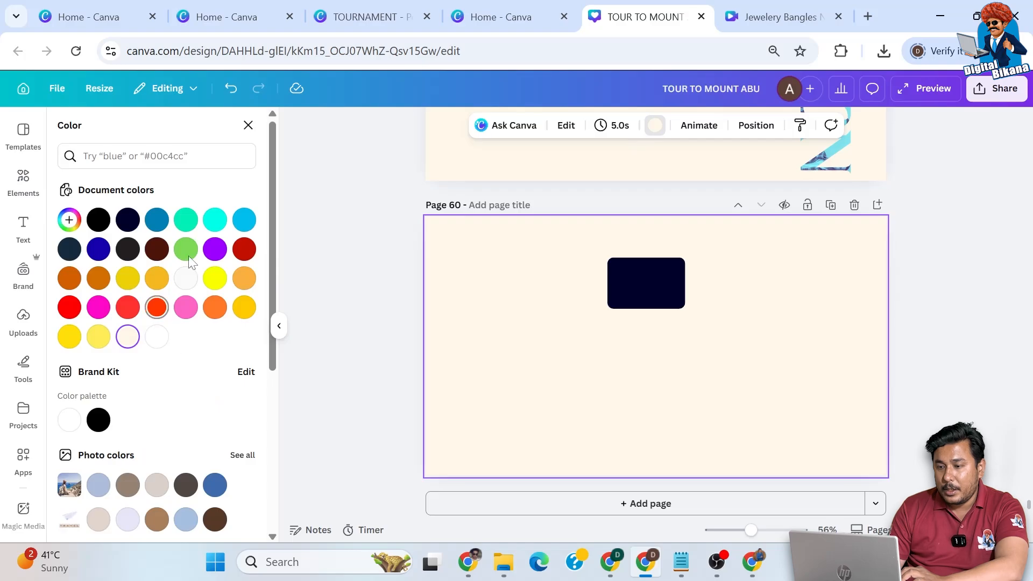
left_click(186, 223)
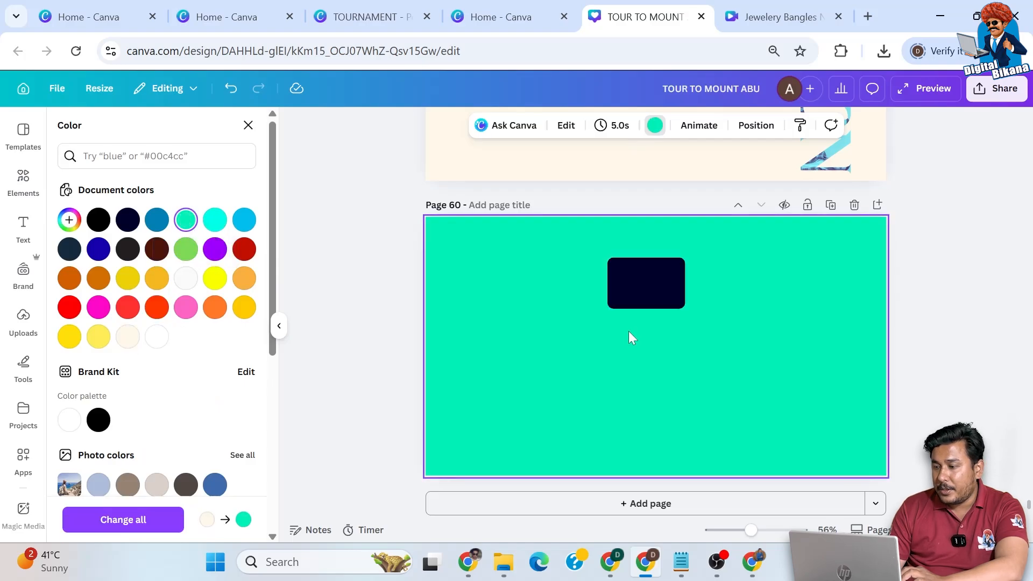
Enlarge the rectangle to cover the right half of the page and recolor it magenta
left_click_drag(648, 298, 1032, 476)
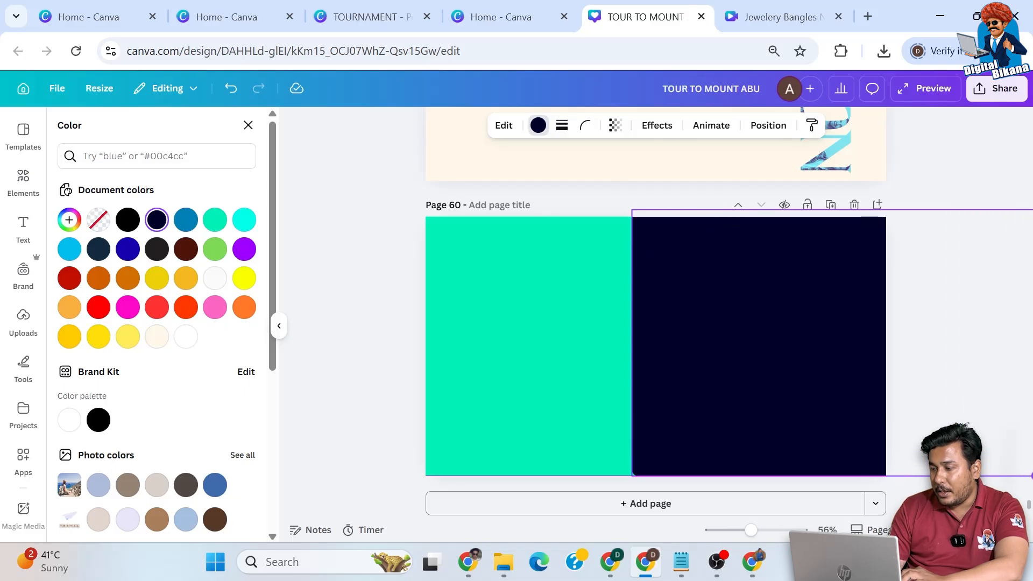
left_click_drag(754, 403, 781, 401)
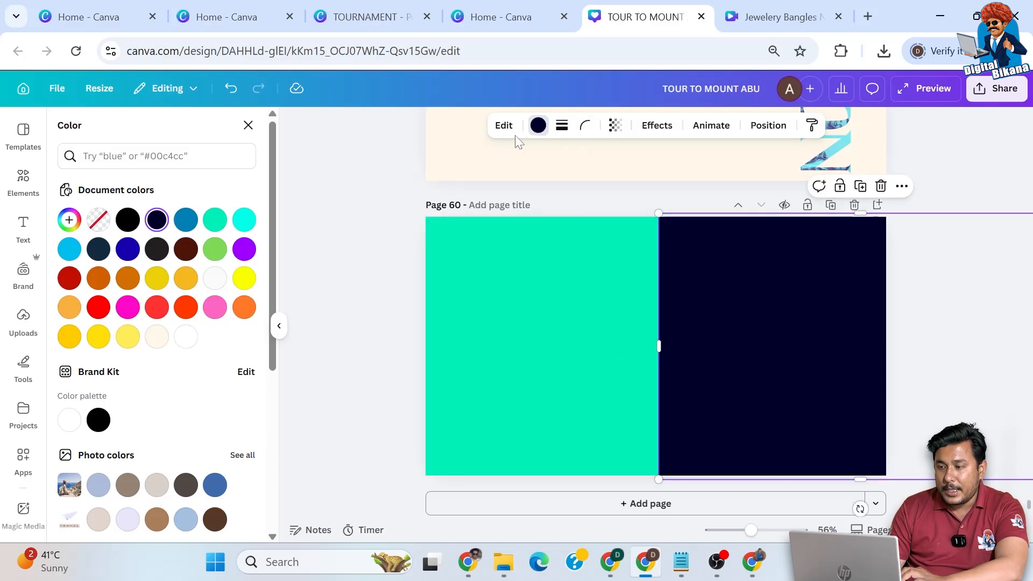
left_click(127, 307)
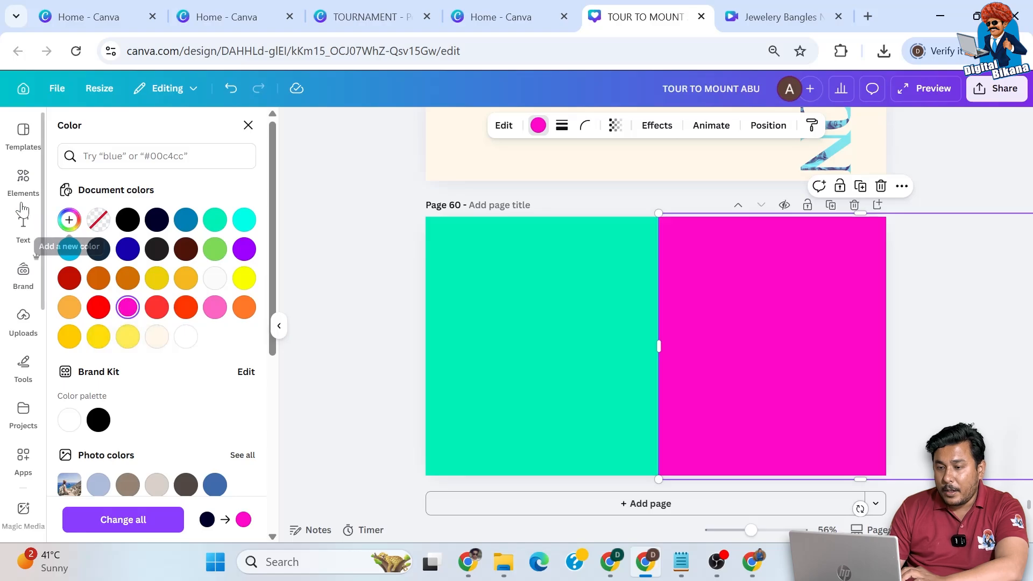
Add a heading reading "B" and enlarge it to font size 257
left_click(24, 229)
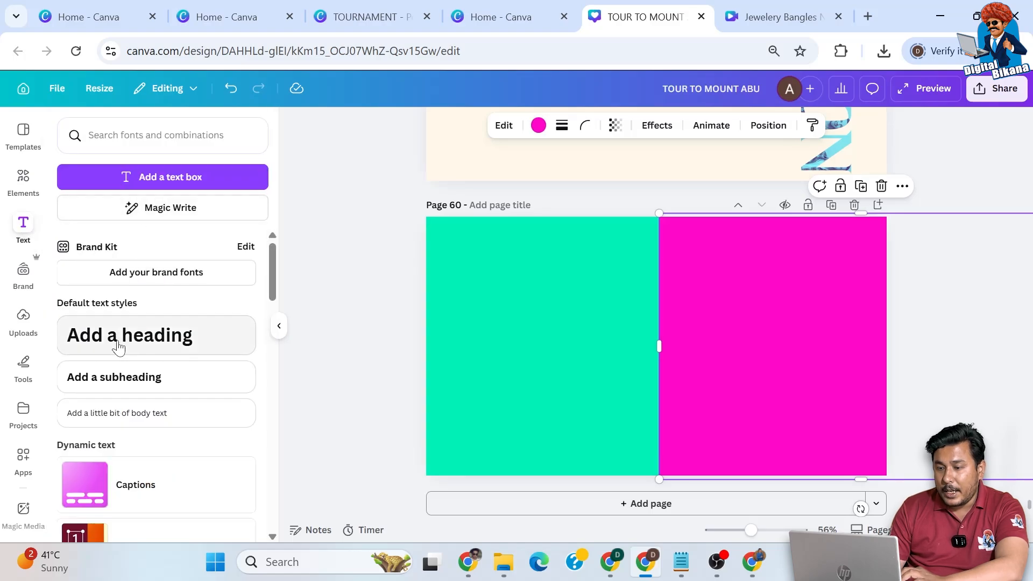
left_click(164, 338)
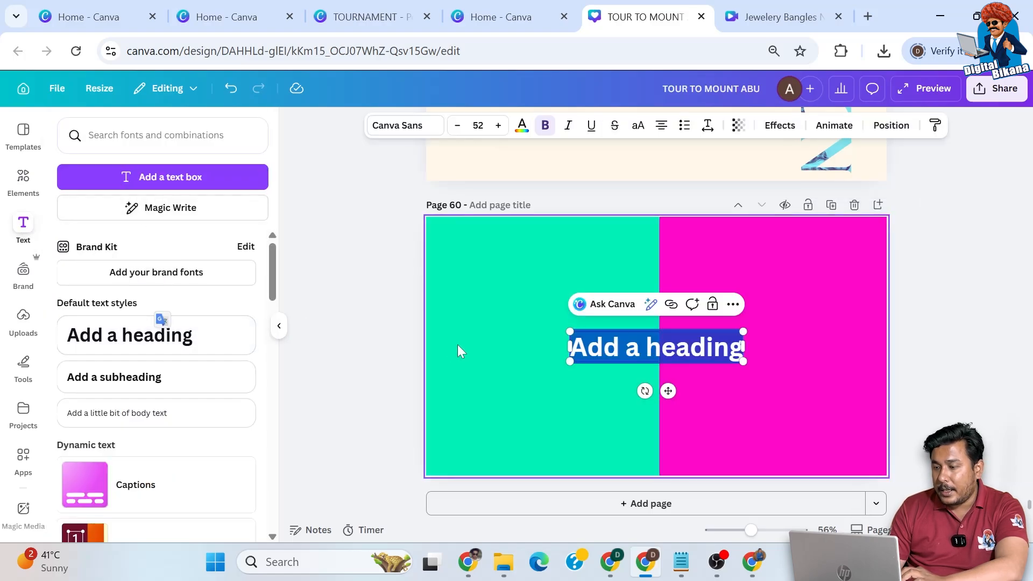
type("B")
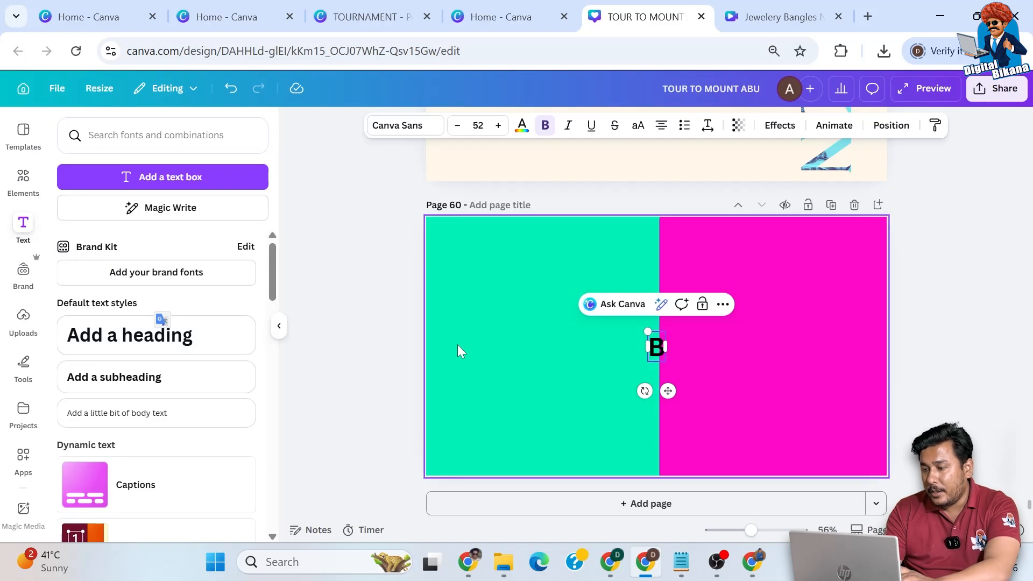
left_click_drag(648, 331, 503, 255)
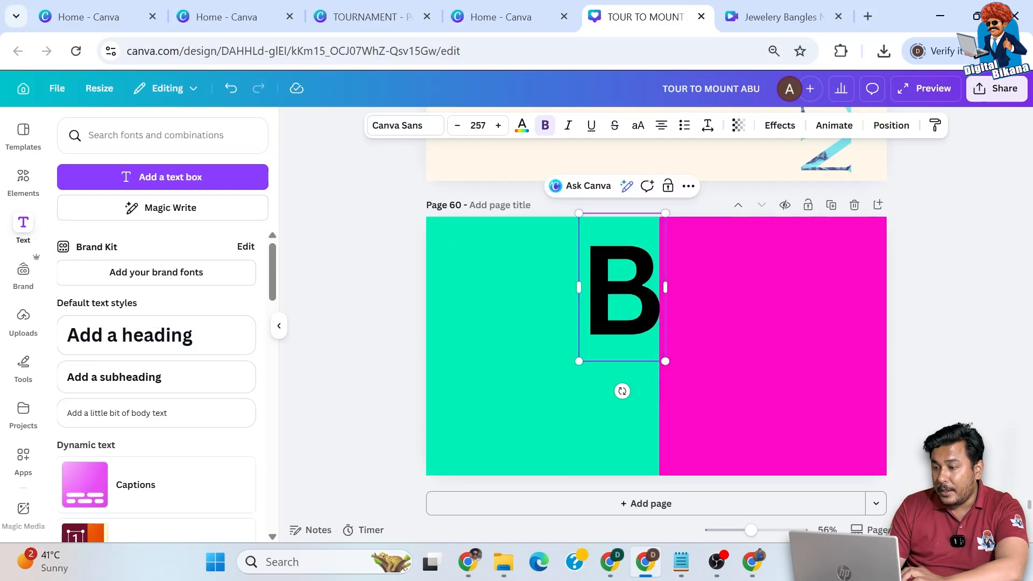
Color the letter B off-white and move it to the left side of the green half
key("ctrl+a")
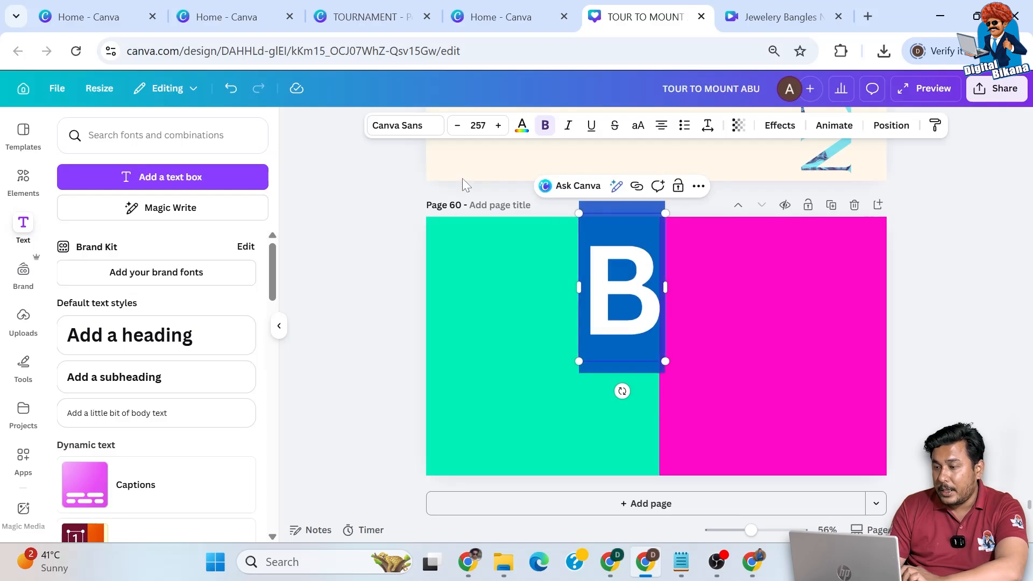
left_click(521, 128)
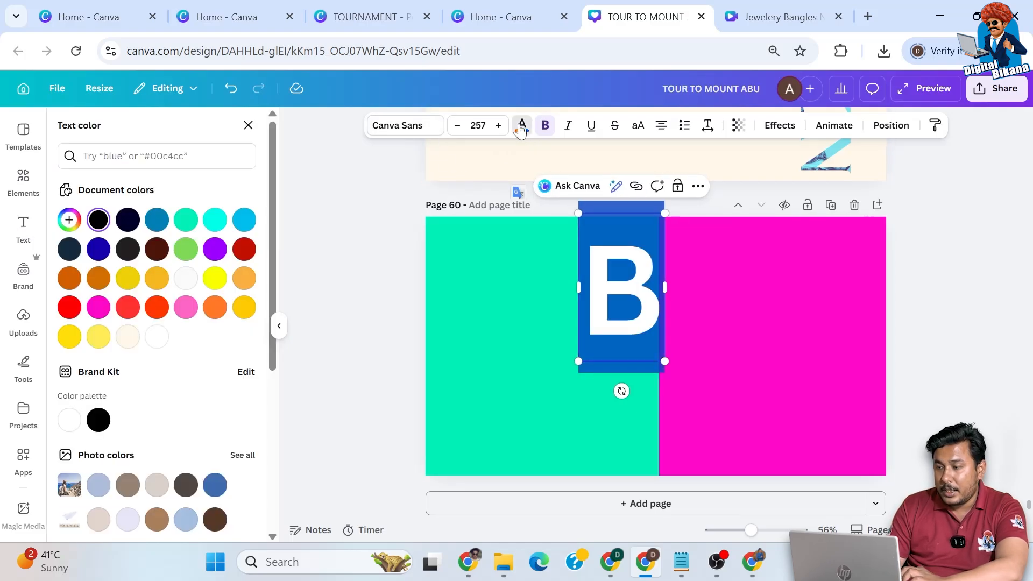
left_click(186, 278)
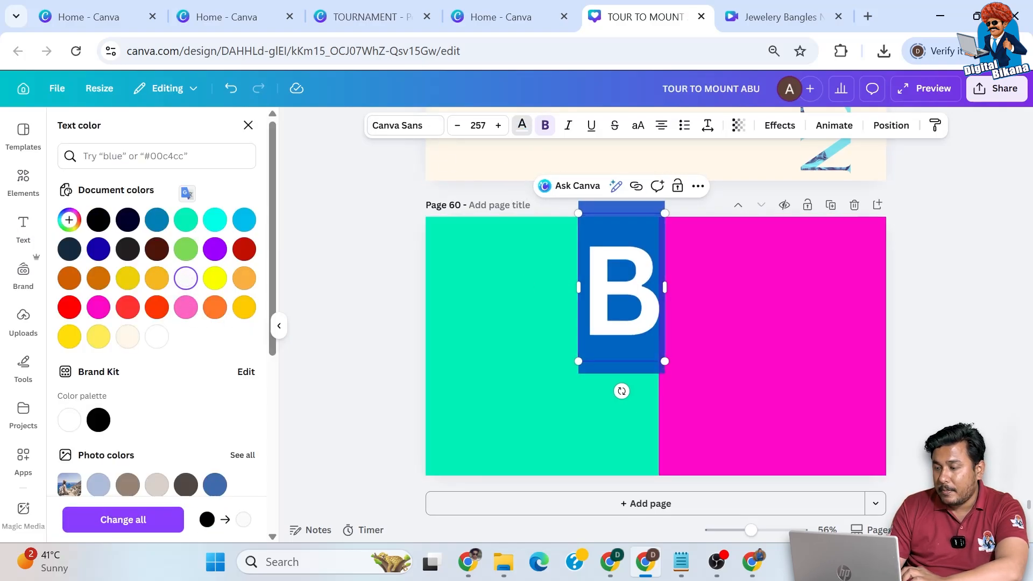
left_click(356, 291)
left_click_drag(621, 280, 484, 309)
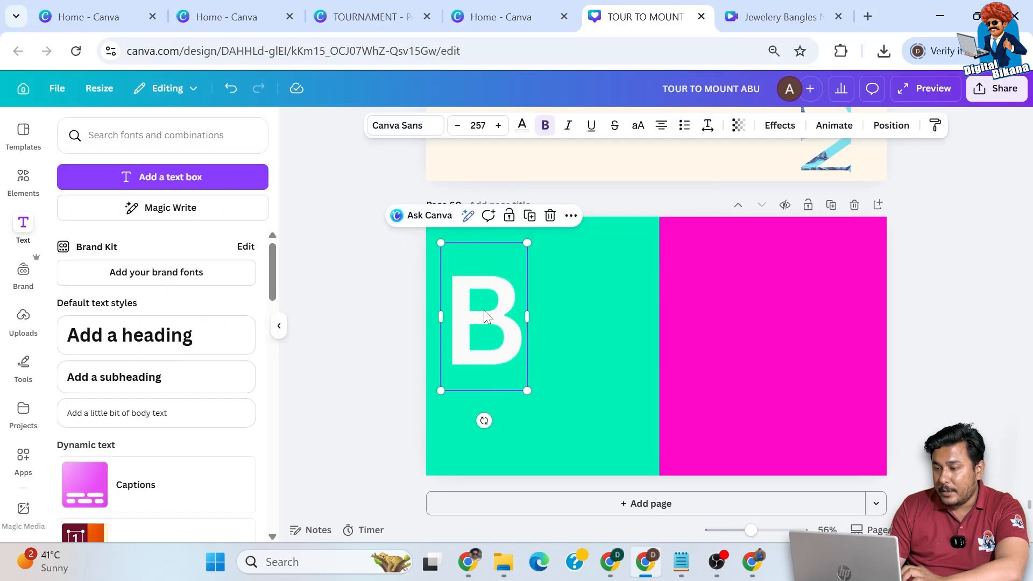
Apply the Echo text effect to the letter B with direction -19 and offset 36, keeping the black color
left_click(771, 124)
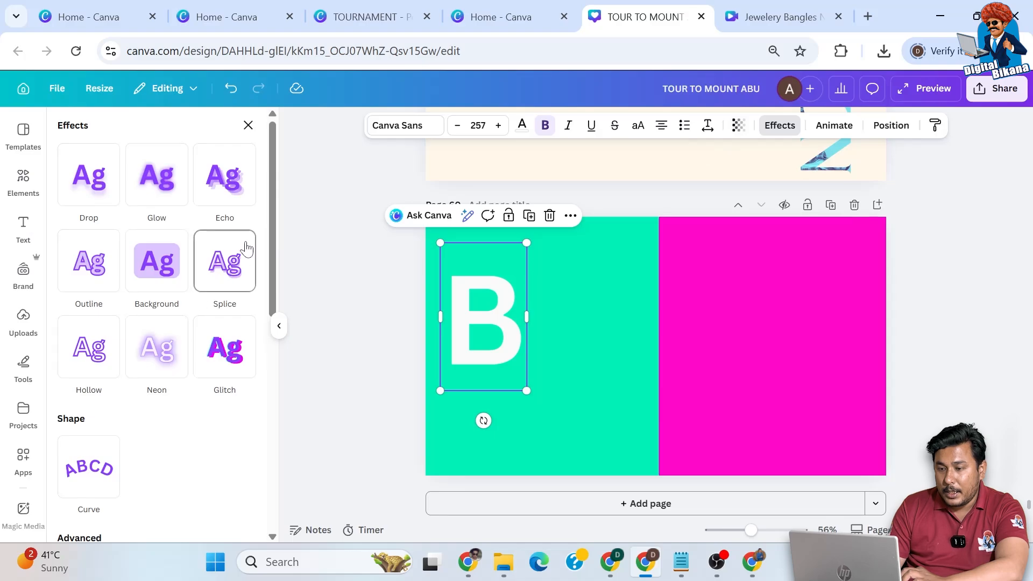
left_click_drag(270, 211, 274, 428)
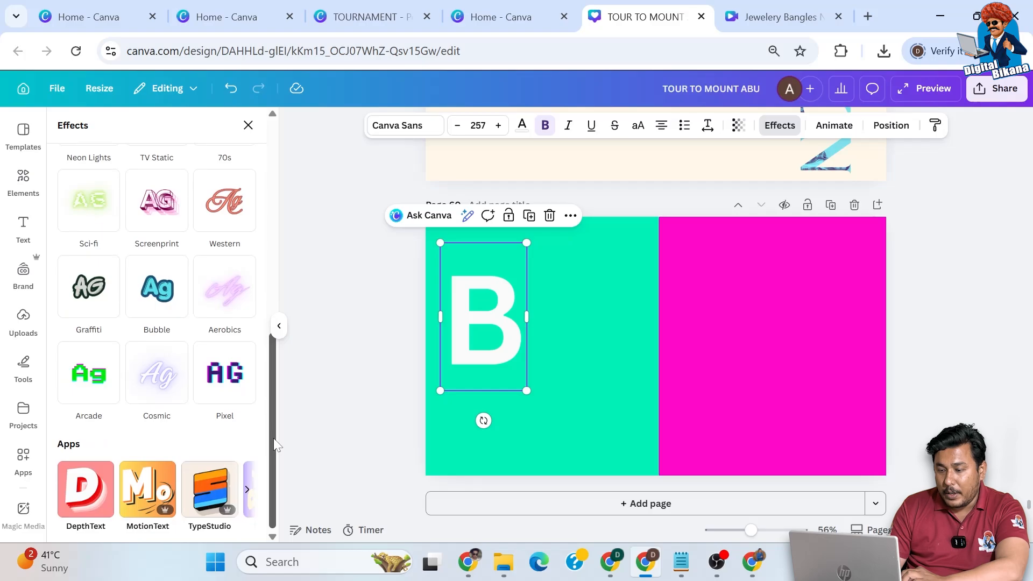
left_click(247, 489)
left_click(246, 489)
left_click_drag(272, 439, 254, 216)
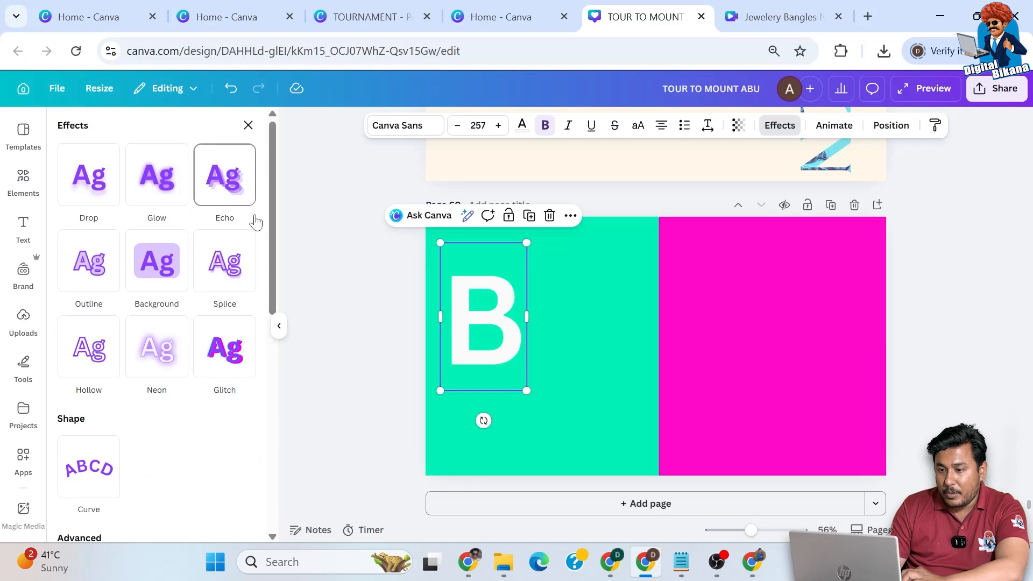
left_click(106, 194)
left_click(229, 200)
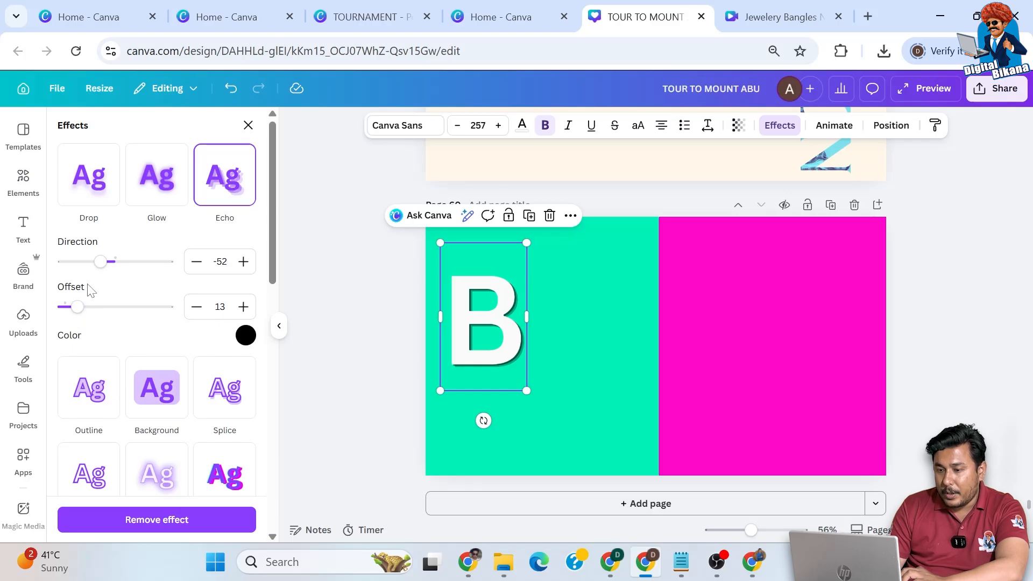
mouse_move(79, 308)
left_mouse_down()
mouse_move(115, 309)
mouse_move(90, 313)
left_mouse_up()
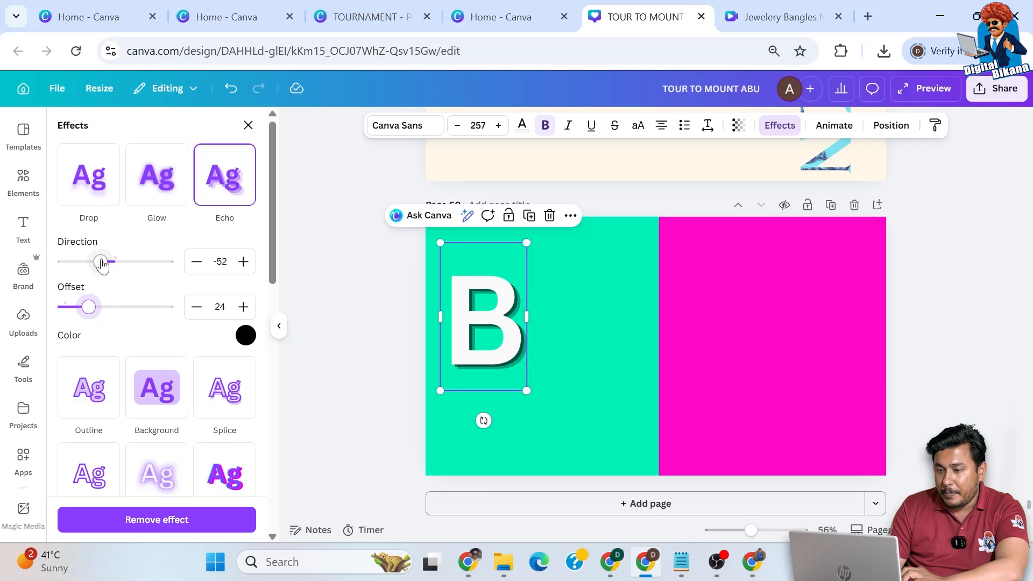
left_click_drag(104, 266, 102, 311)
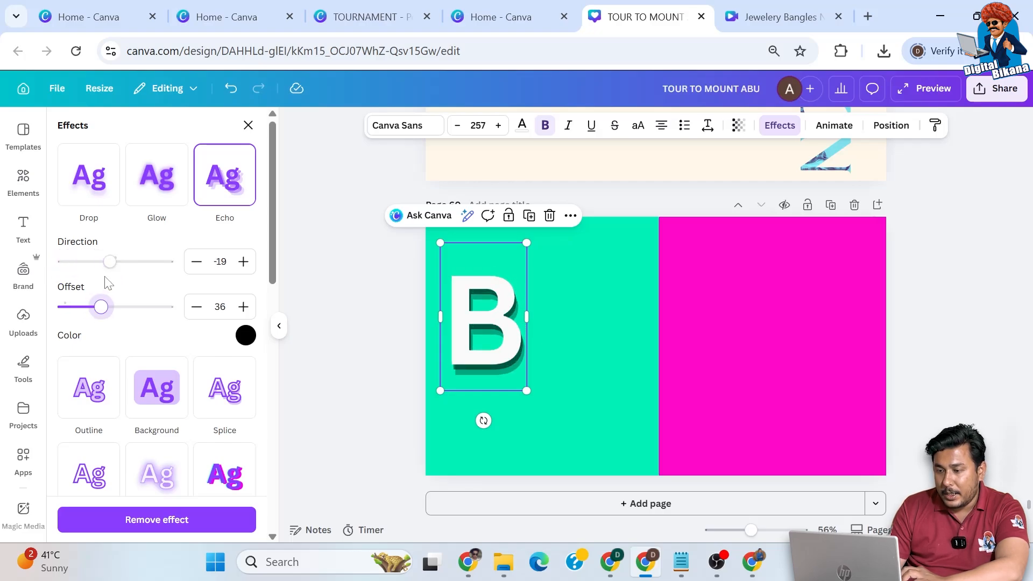
Reduce the letter B to font size 227 and duplicate it to its right as the letter "I"
left_click_drag(526, 390, 516, 373)
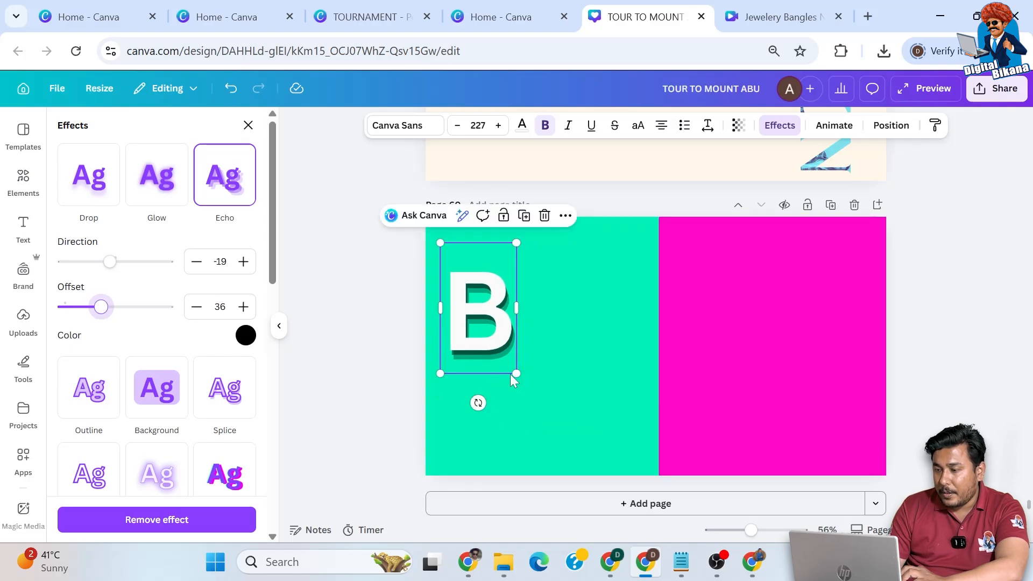
left_click(524, 216)
left_click_drag(484, 314, 556, 313)
double_click(555, 314)
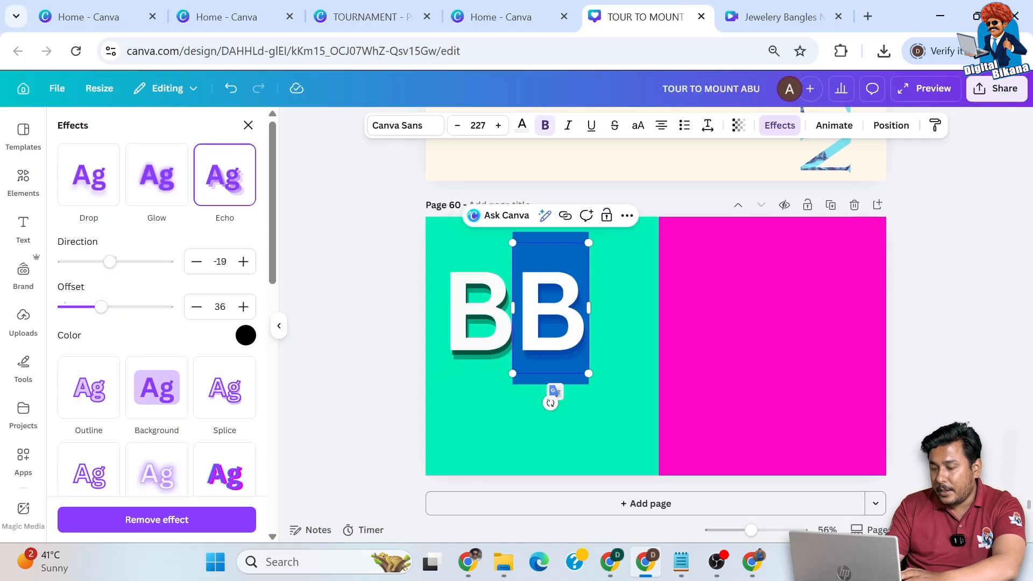
type("I")
left_click_drag(561, 403, 546, 407)
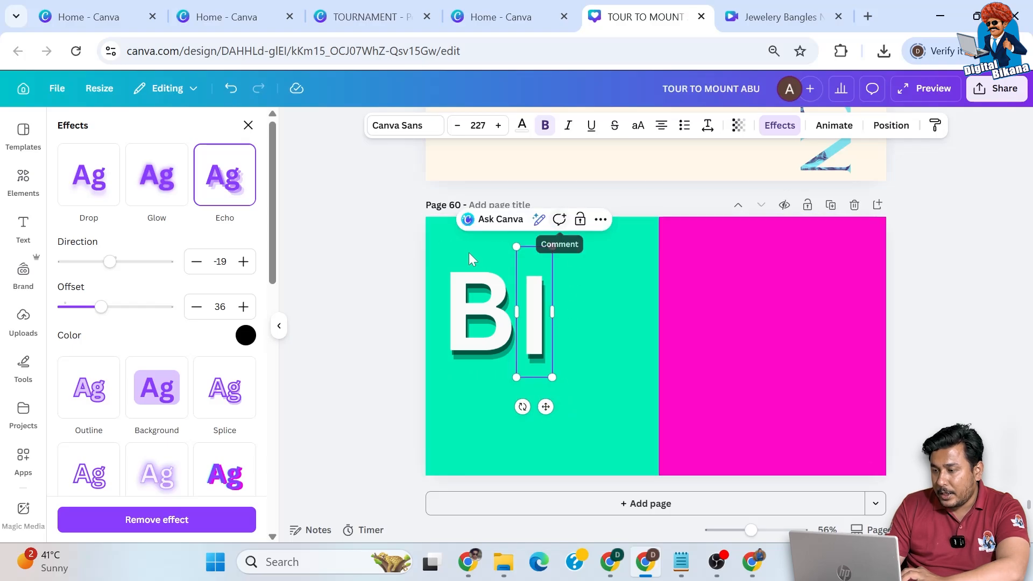
left_click(23, 226)
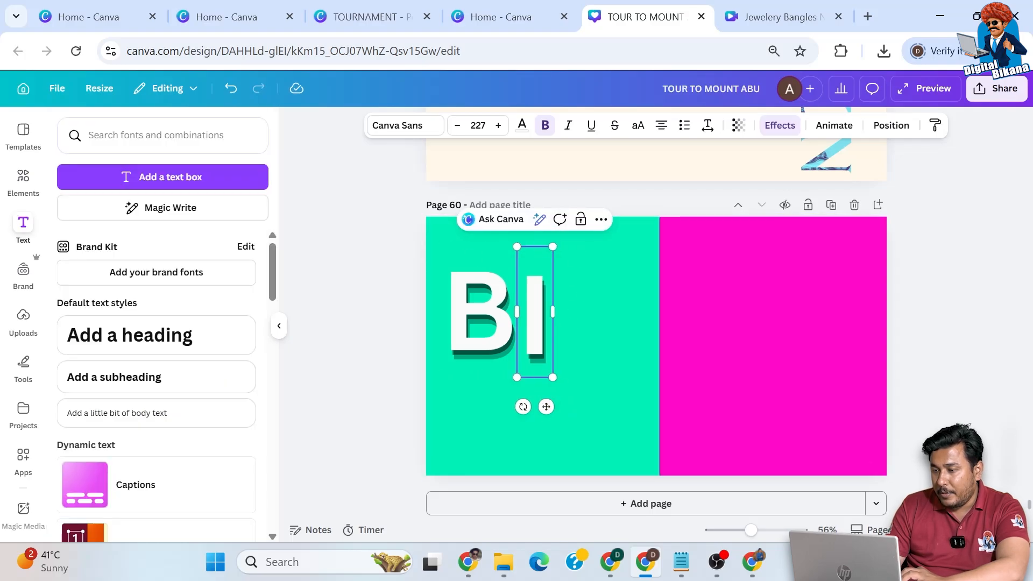
left_click(391, 286)
Duplicate the letter I to its right and change the copy to "K"
left_click(544, 293)
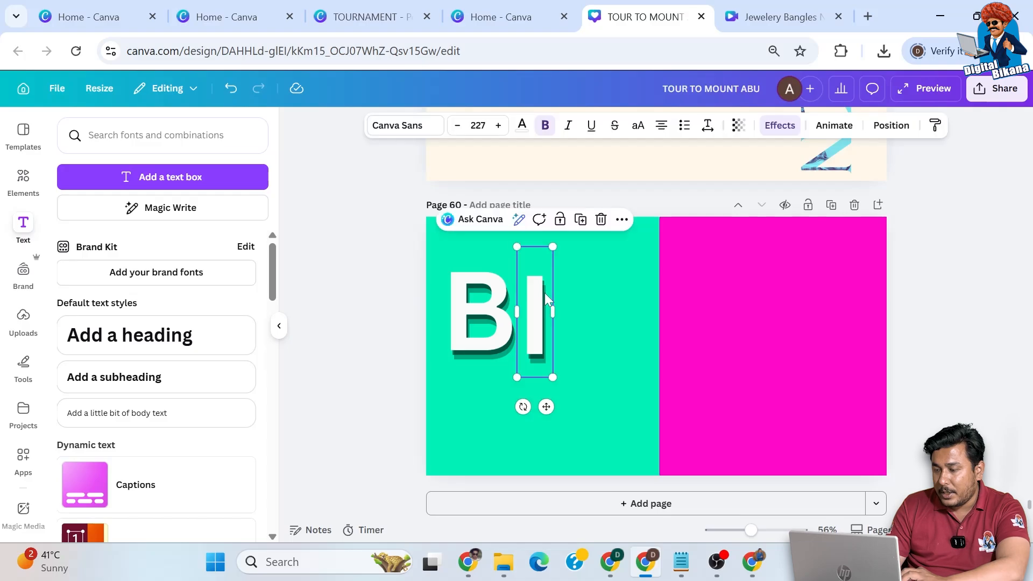
left_click(581, 228)
left_click_drag(541, 317, 570, 308)
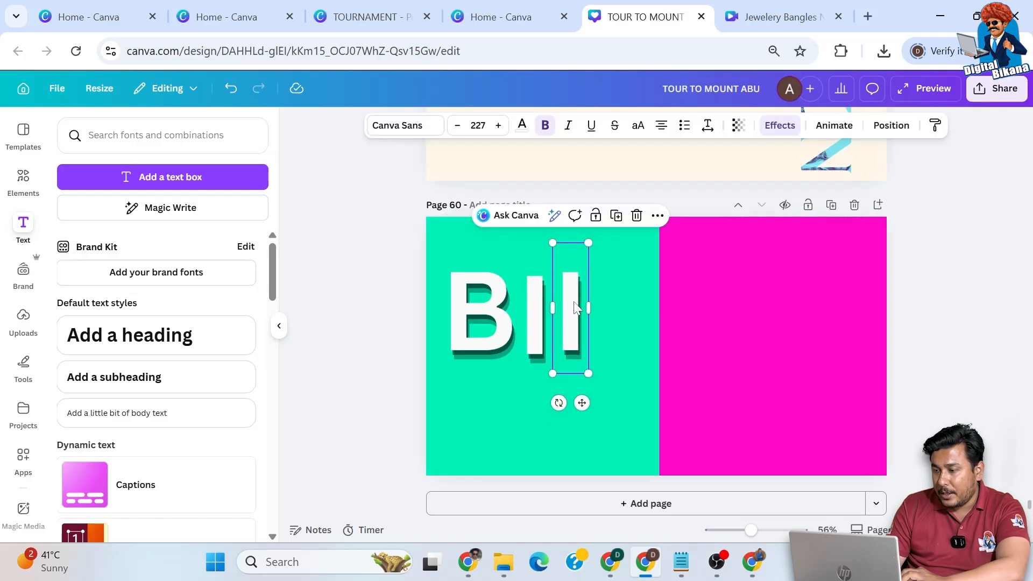
double_click(570, 307)
type("K")
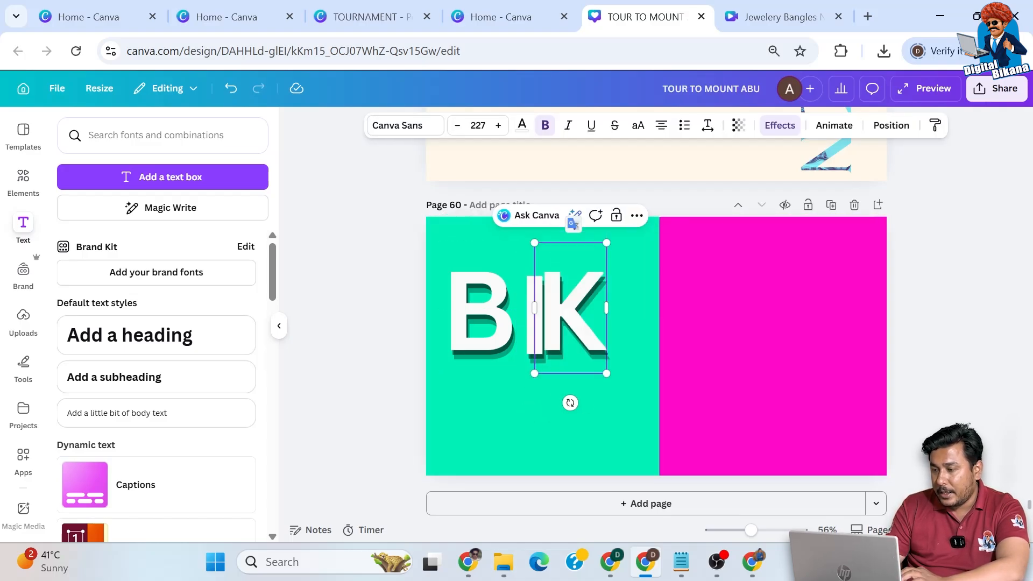
left_click(387, 280)
Duplicate the letter K to its right, across the color boundary, and change the copy to "A"
left_click(589, 310)
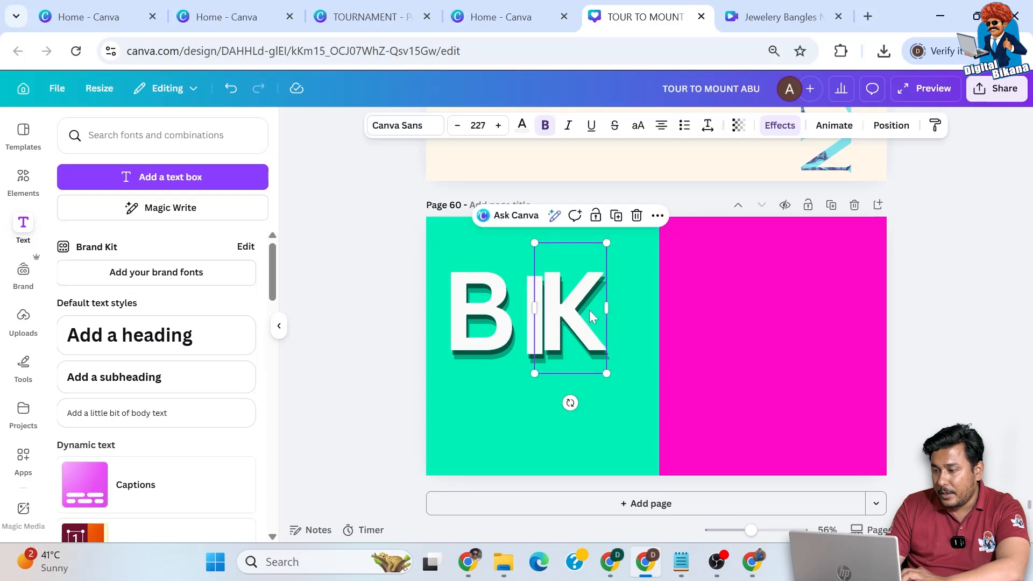
left_click_drag(590, 312, 655, 318)
double_click(656, 318)
key("BackSpace")
type("A")
left_click(361, 299)
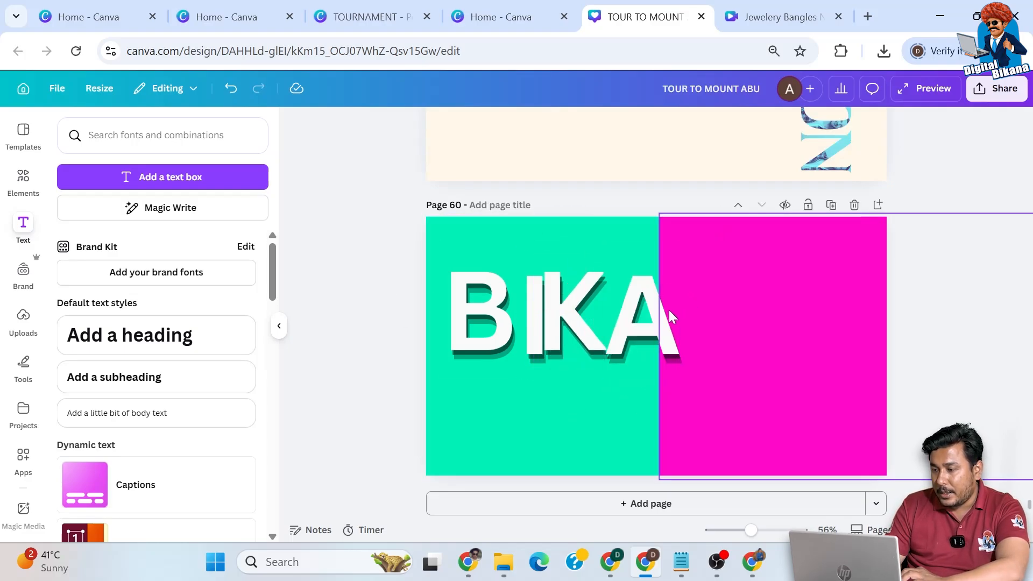
Duplicate the letter A, change the copy to "N", and place it to the right of the A in the pink half
left_click(671, 316)
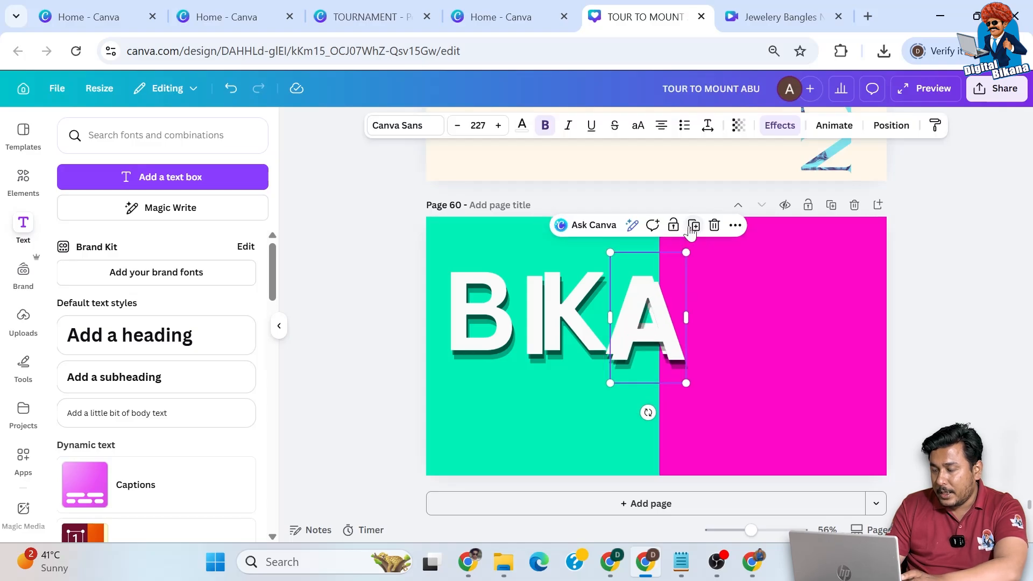
double_click(663, 308)
type("N")
left_click(357, 301)
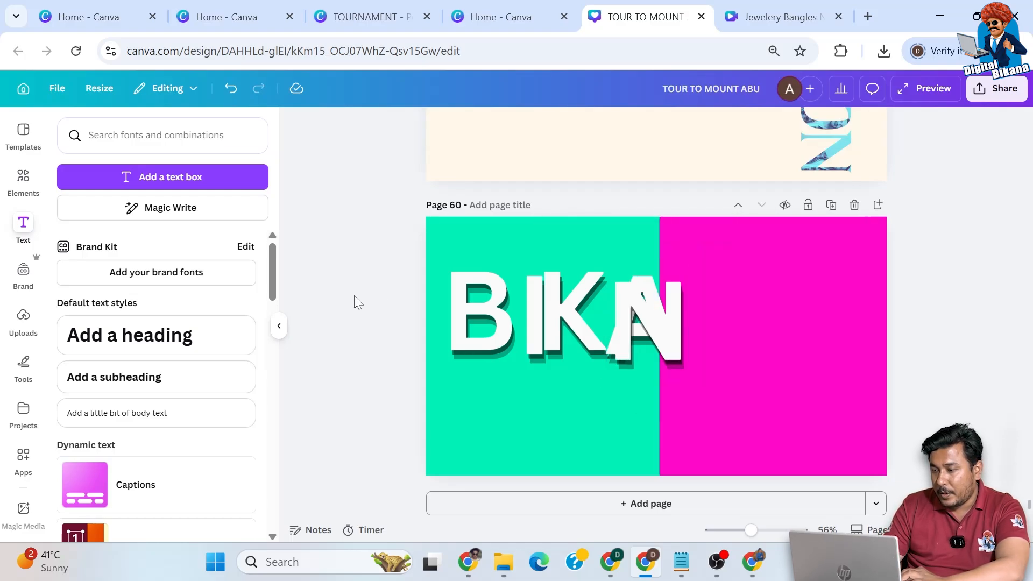
left_click(658, 343)
left_click_drag(737, 334, 730, 339)
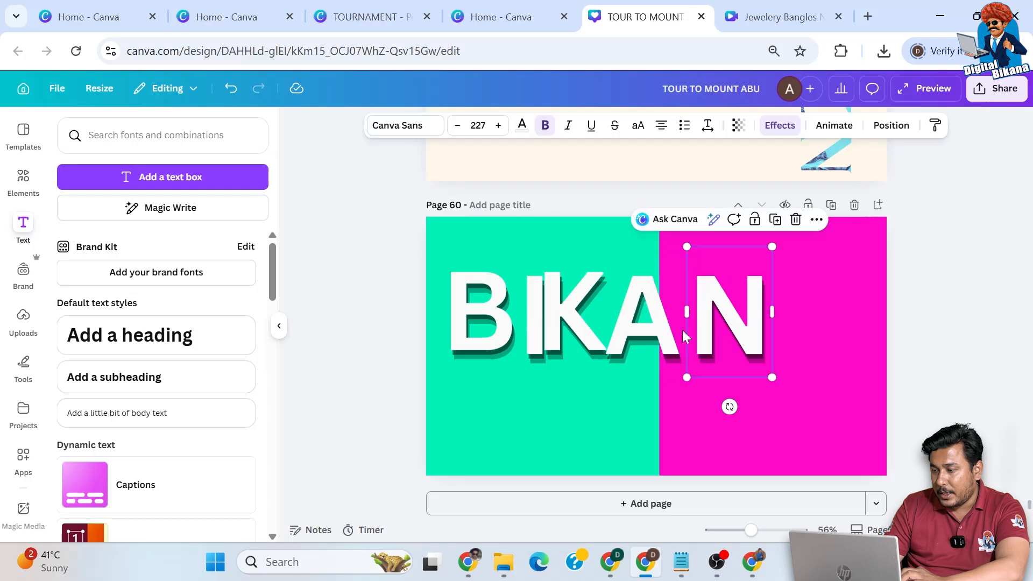
Duplicate the A to the far end of the word and shift the N closer to the copy
left_click(640, 322)
left_click(688, 219)
left_click_drag(653, 316, 845, 307)
left_click(753, 312)
mouse_move(753, 312)
left_mouse_down()
mouse_move(771, 302)
mouse_move(764, 334)
mouse_move(773, 302)
mouse_move(773, 312)
left_mouse_up()
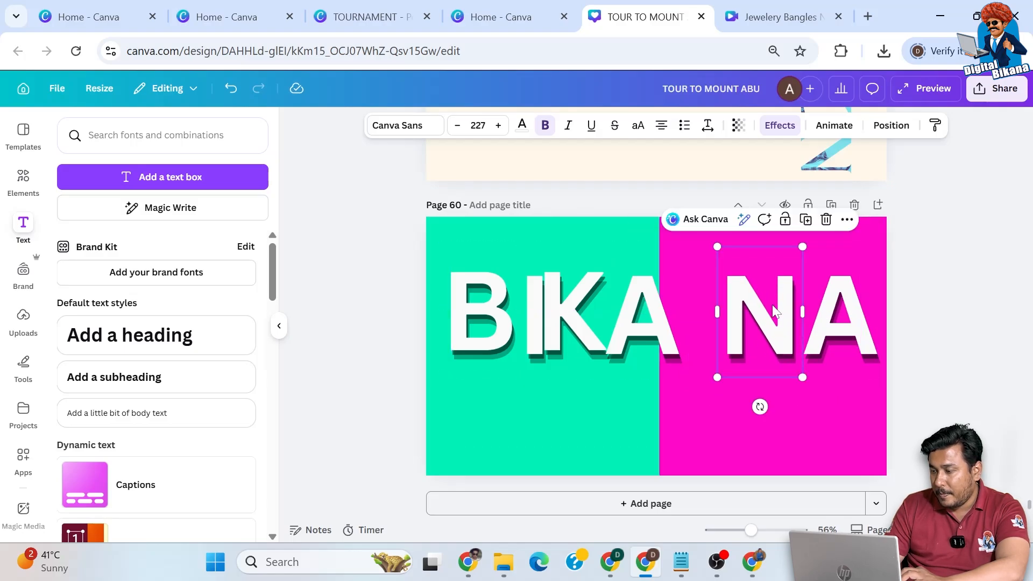
Set the K aside below the word, and tilt the B clockwise and the I slightly counterclockwise, side by side
left_click_drag(554, 330, 656, 425)
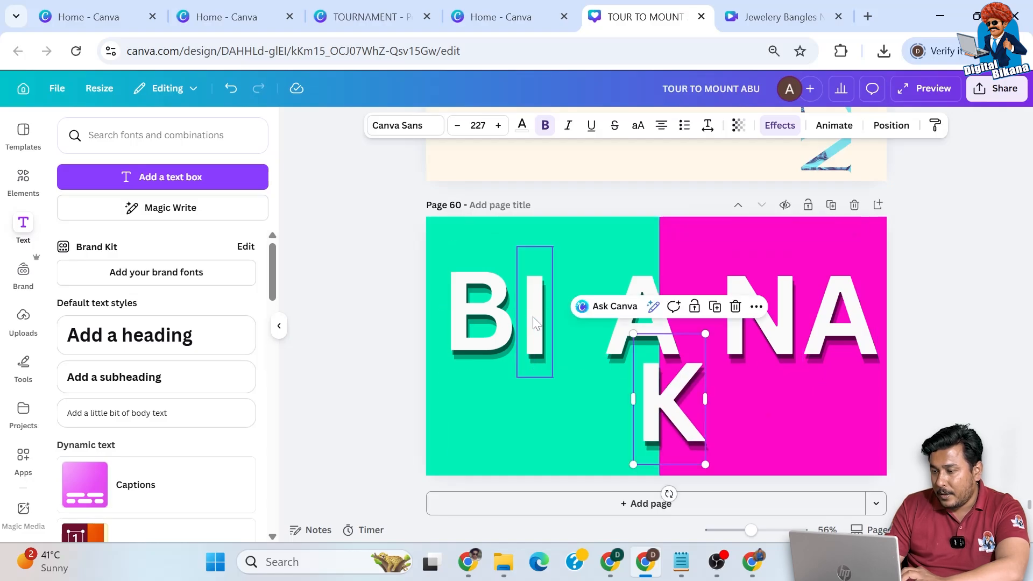
left_click(490, 321)
left_click_drag(477, 404, 448, 399)
left_click_drag(461, 333, 461, 332)
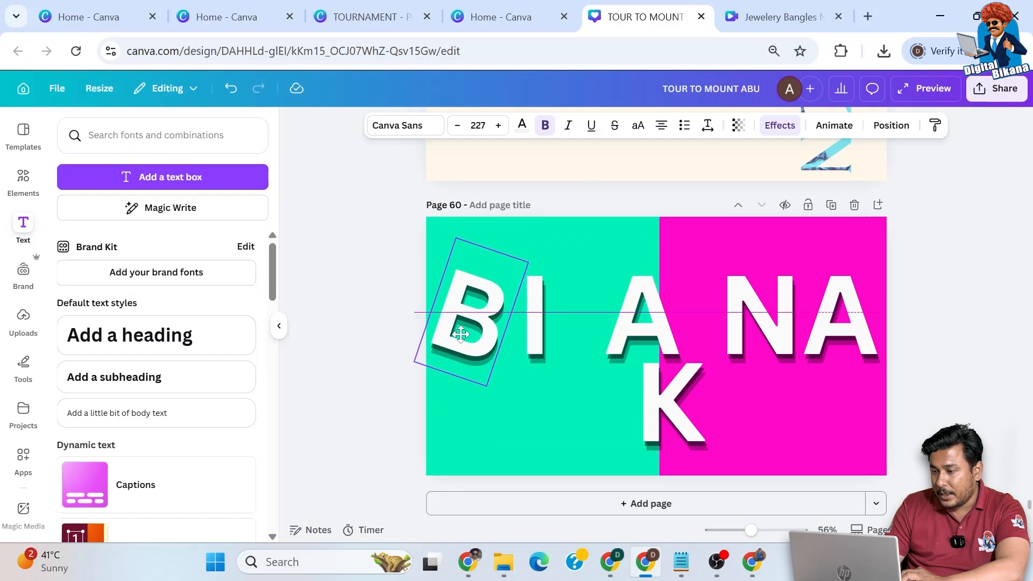
left_click(532, 317)
left_click_drag(520, 406, 540, 406)
left_click_drag(536, 333, 530, 332)
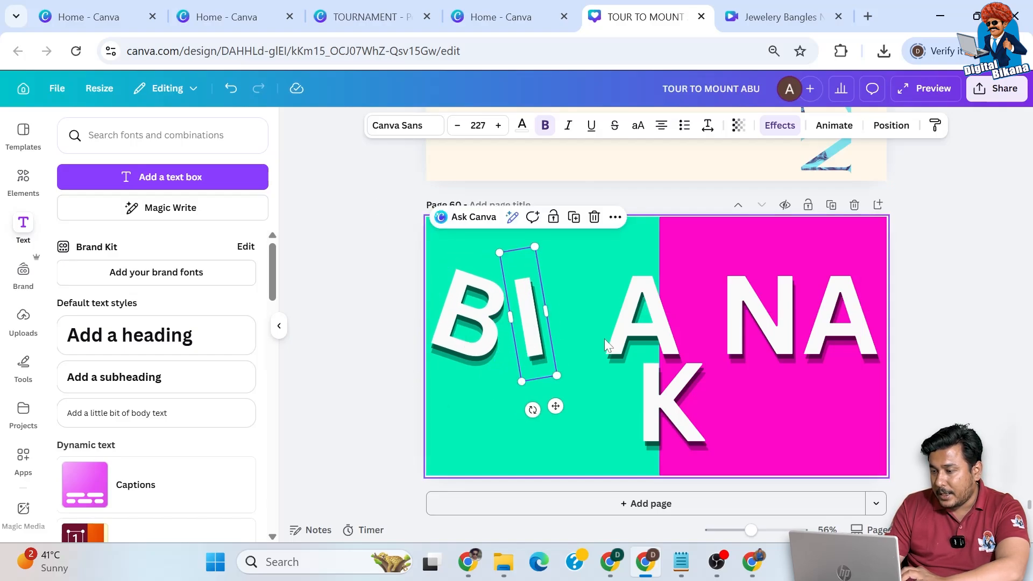
Return the K beside the I tilted slightly clockwise, and set the first A beside it tilted slightly counterclockwise
left_click(676, 413)
left_click_drag(675, 414, 598, 317)
left_click_drag(585, 406, 567, 407)
left_click_drag(598, 328, 597, 330)
left_click_drag(645, 325, 672, 331)
left_click_drag(671, 414, 685, 416)
left_click_drag(673, 326, 662, 322)
Tilt the N clockwise and the last A counterclockwise, closing the gaps at the end of the word
left_click(753, 326)
left_click_drag(759, 408, 737, 405)
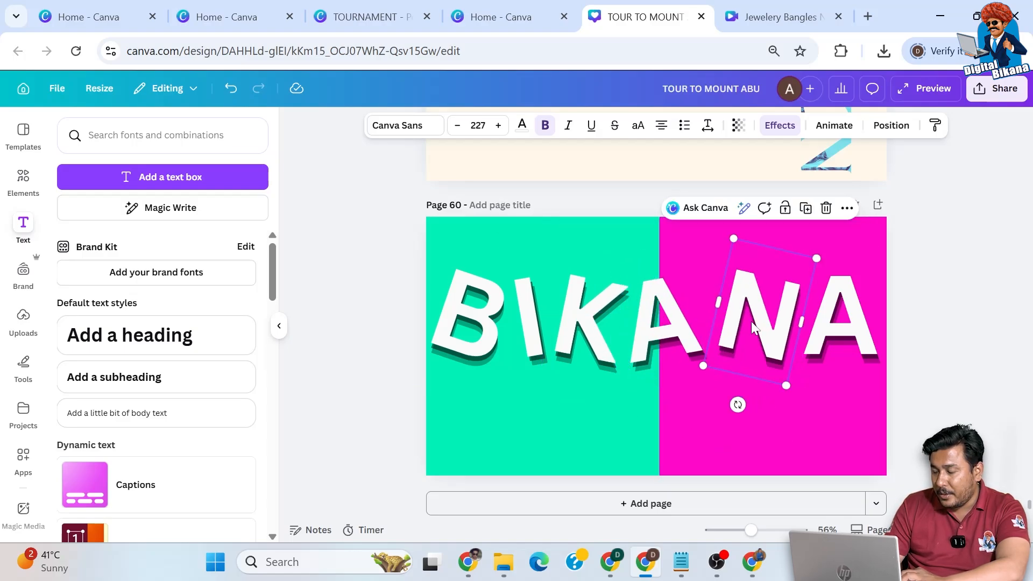
left_click(910, 340)
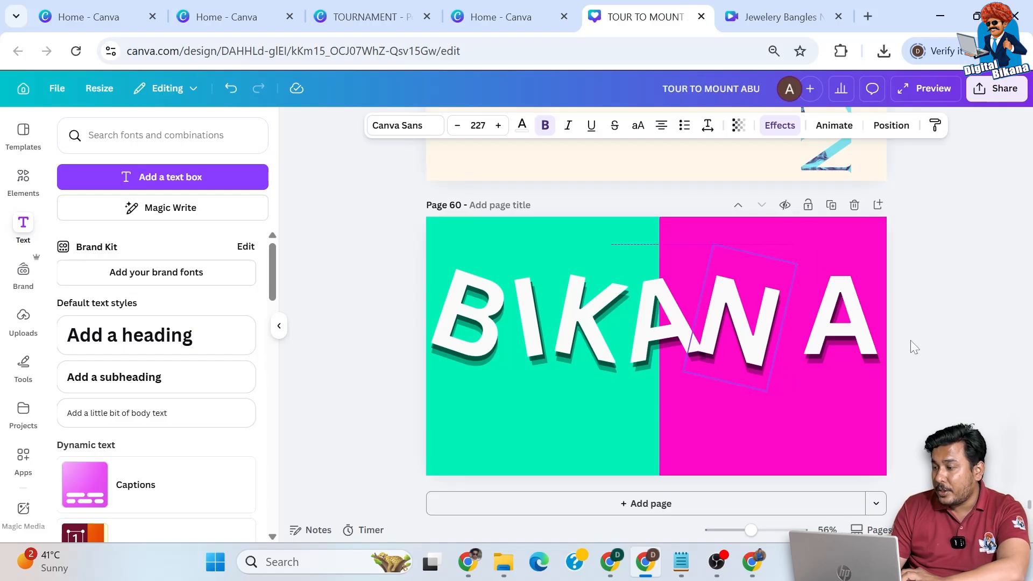
left_click_drag(740, 325, 737, 325)
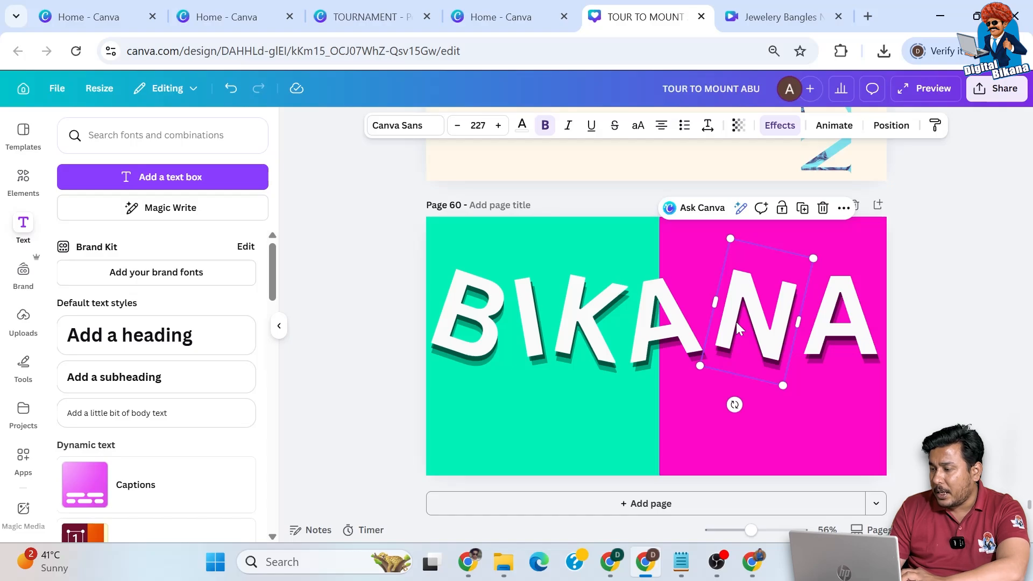
left_click(839, 323)
left_click_drag(846, 405, 879, 404)
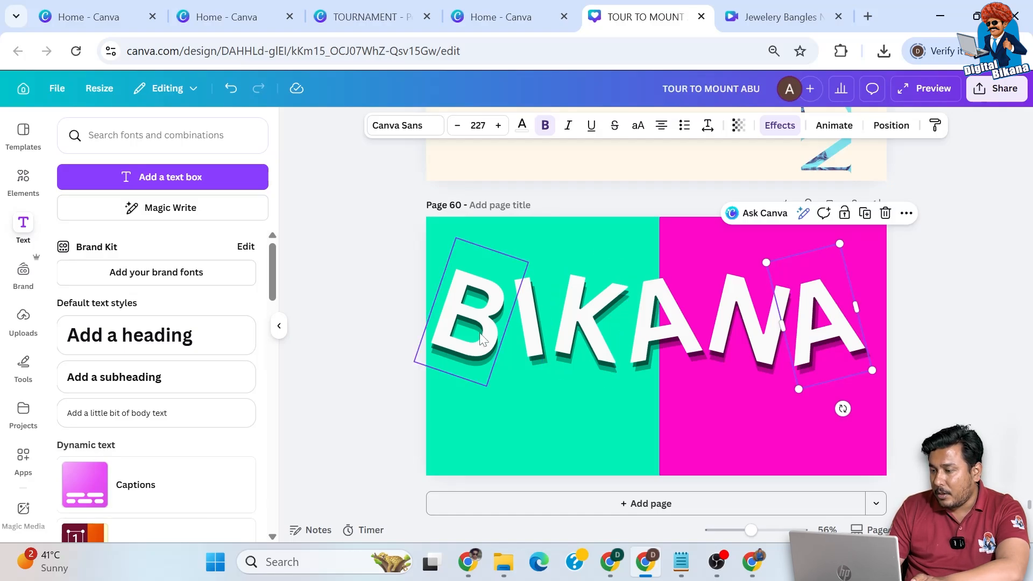
Group all the letters of BIKANA into one element
key("ctrl+a")
right_click(746, 333)
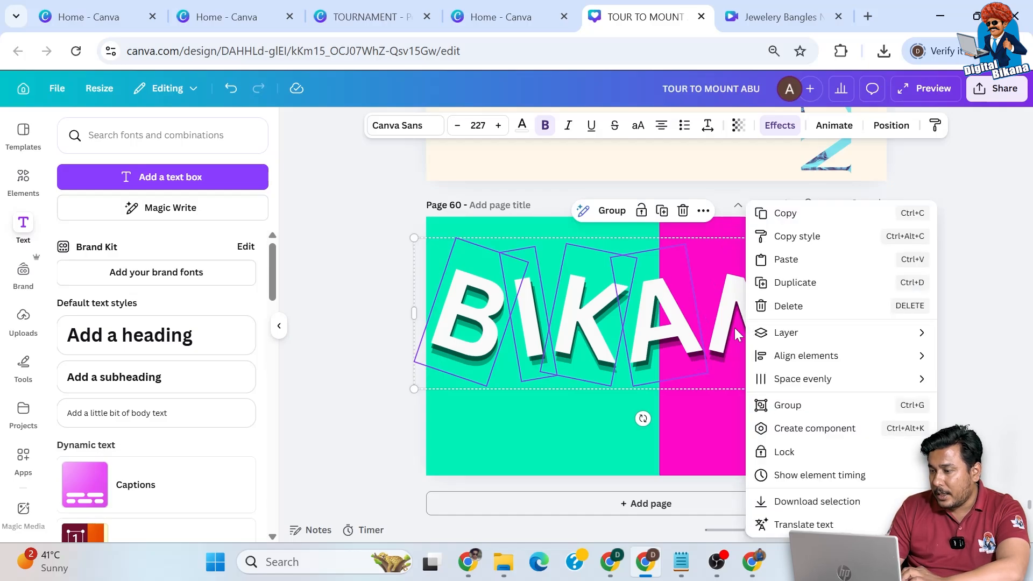
key("ctrl+g")
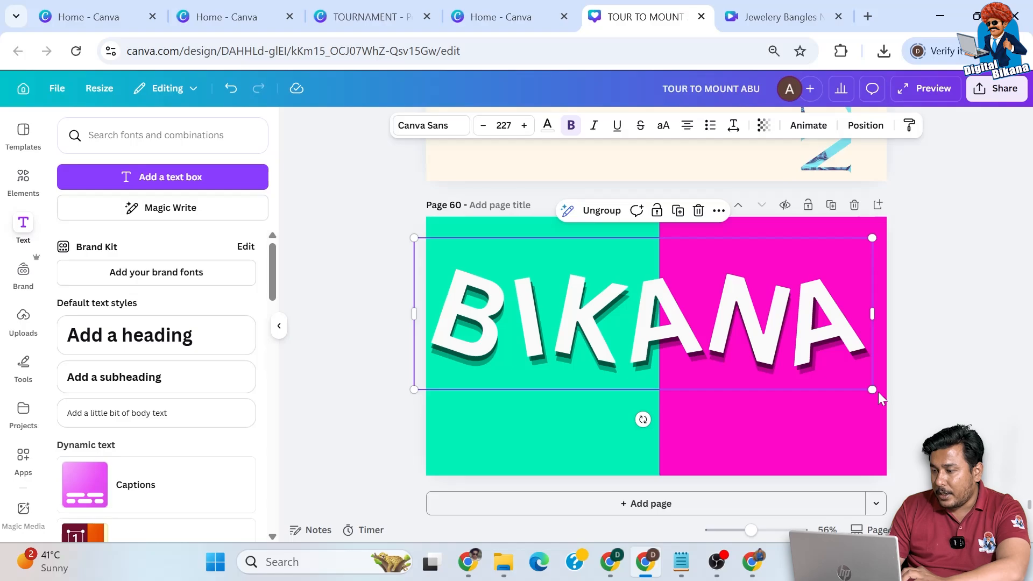
key("Escape")
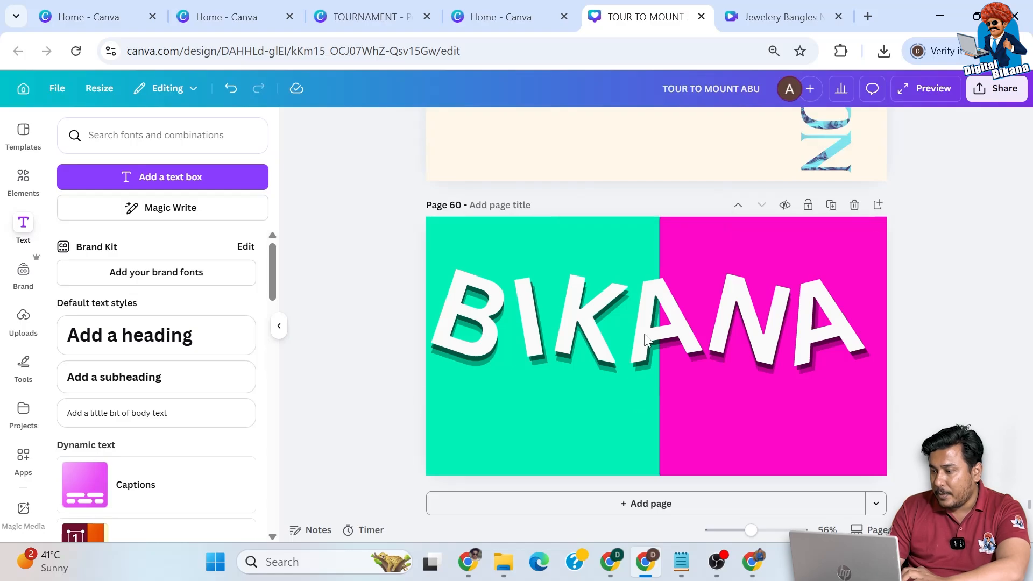
Enlarge the grouped BIKANA word slightly so that it spans the page width
left_click(451, 317)
left_click(839, 333)
left_click(476, 315)
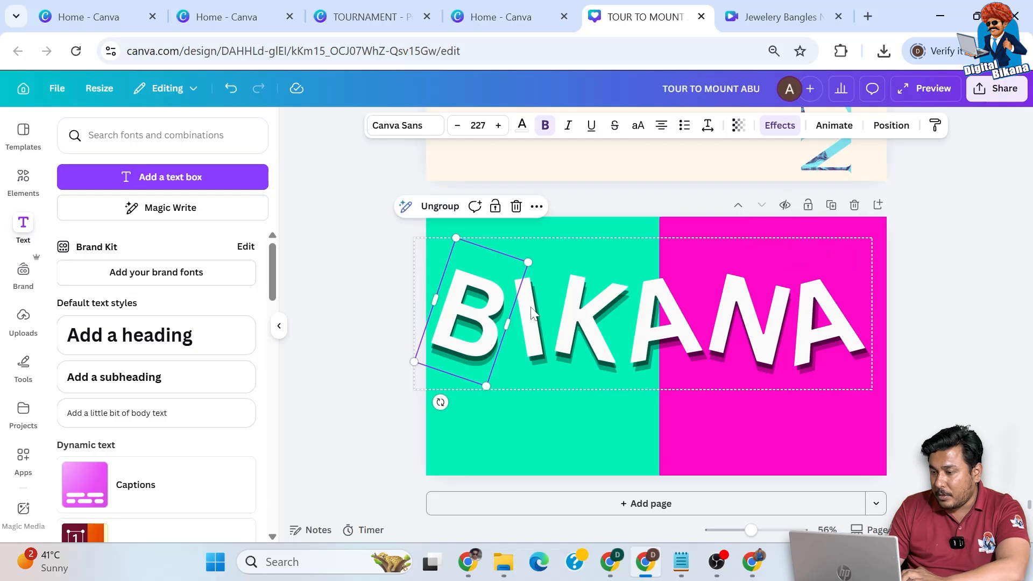
left_click(532, 311)
left_click_drag(873, 388, 891, 395)
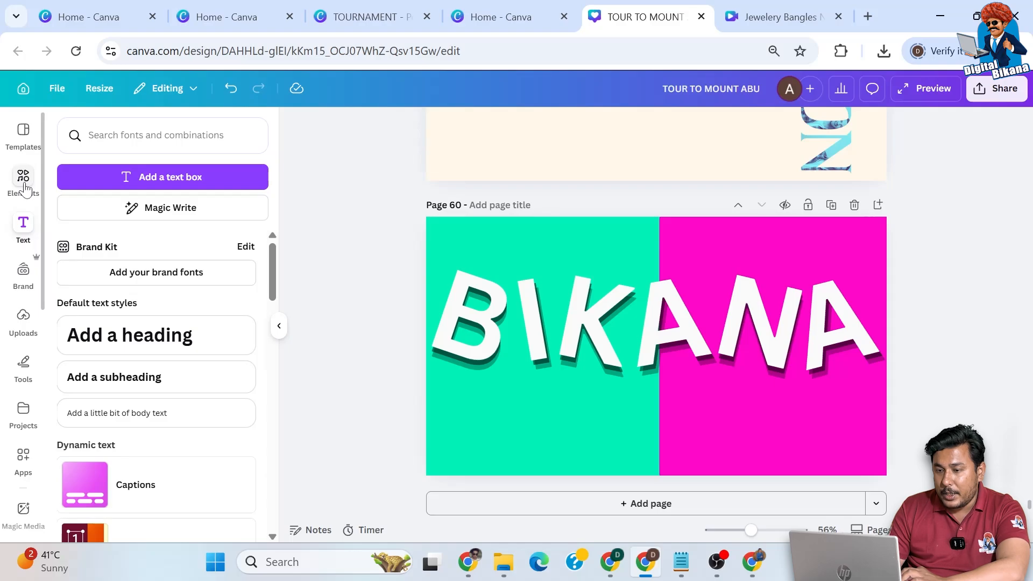
Search the elements for "SHAPE", add a circle, and shrink it into a small hole at the top of the B
left_click(23, 181)
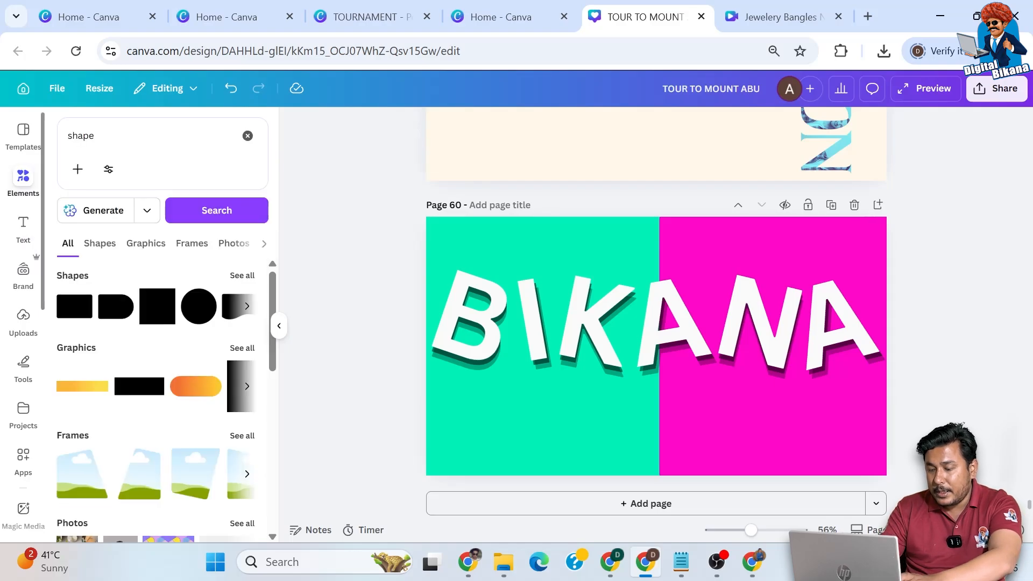
left_click_drag(96, 135, 44, 134)
type("SHAPE")
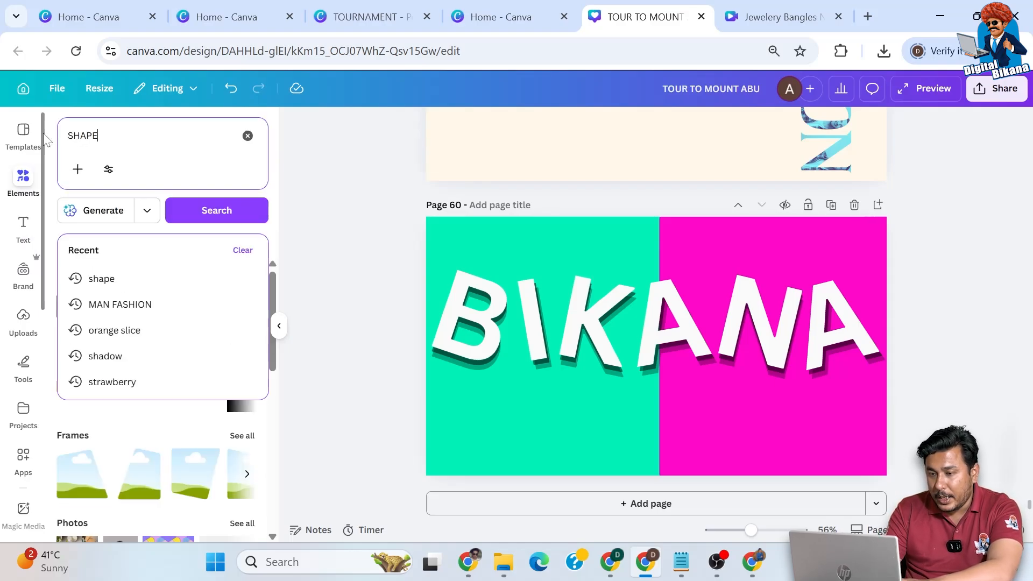
key("Return")
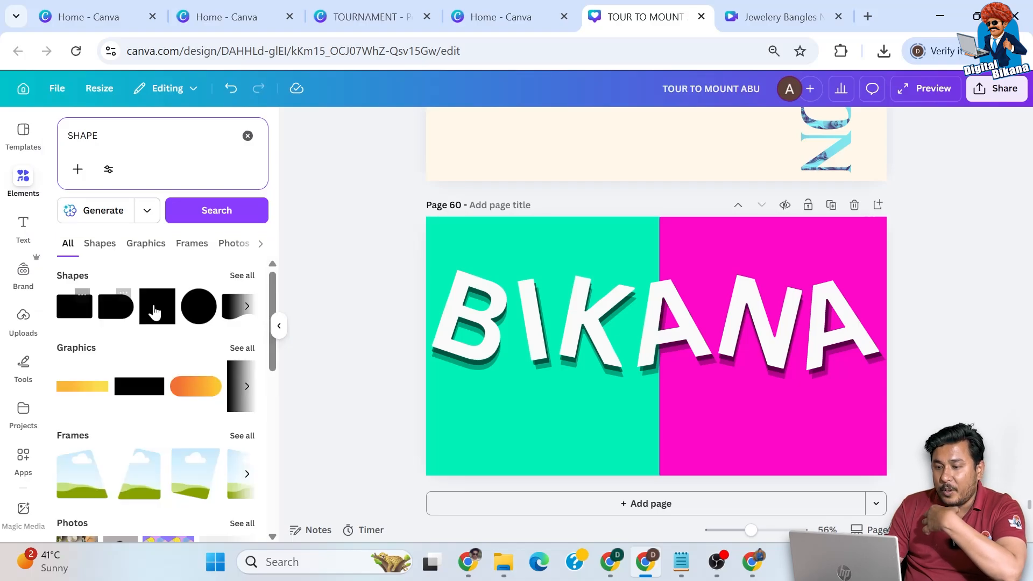
left_click(155, 311)
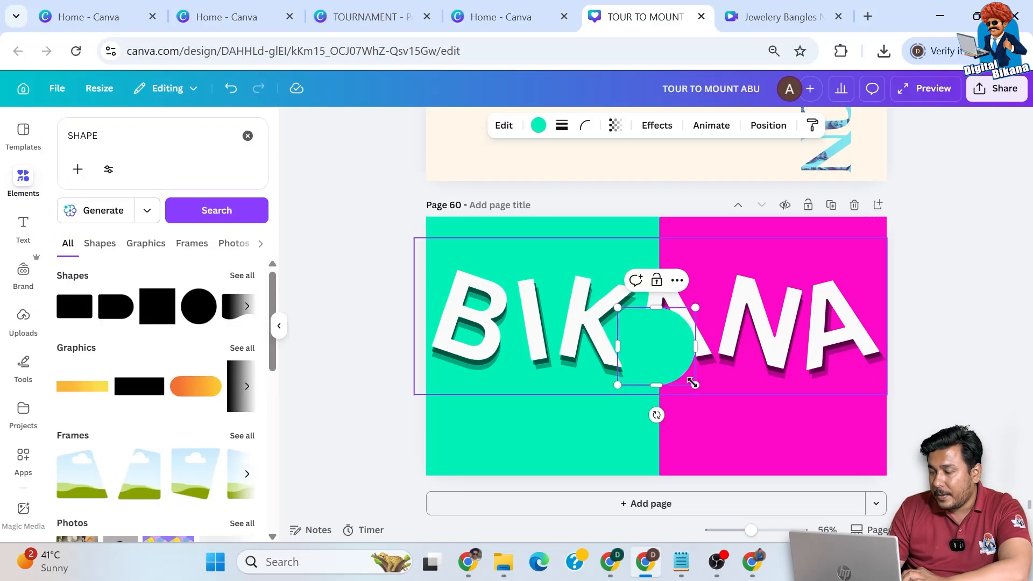
left_click_drag(694, 383, 641, 353)
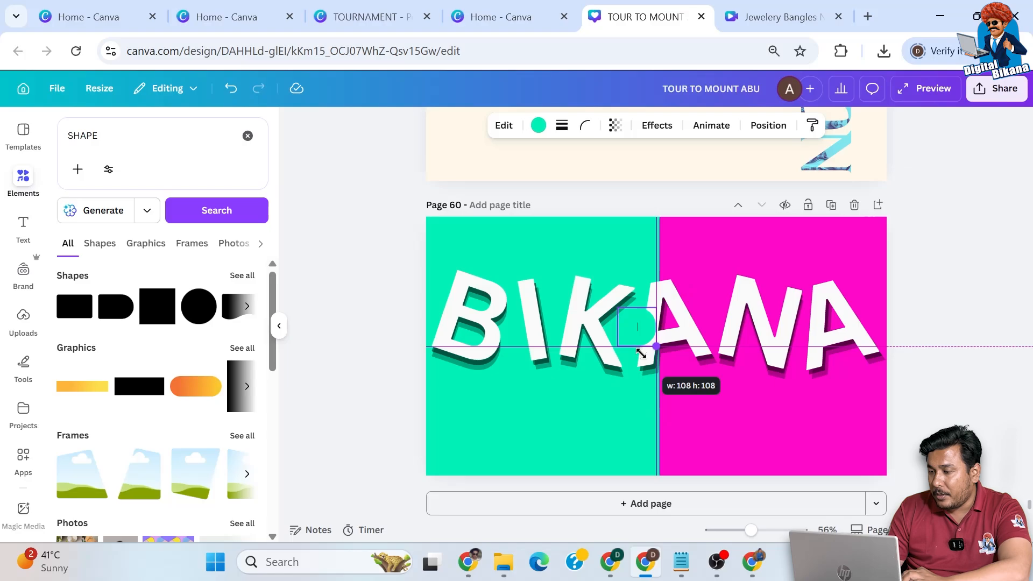
left_click_drag(641, 353, 477, 318)
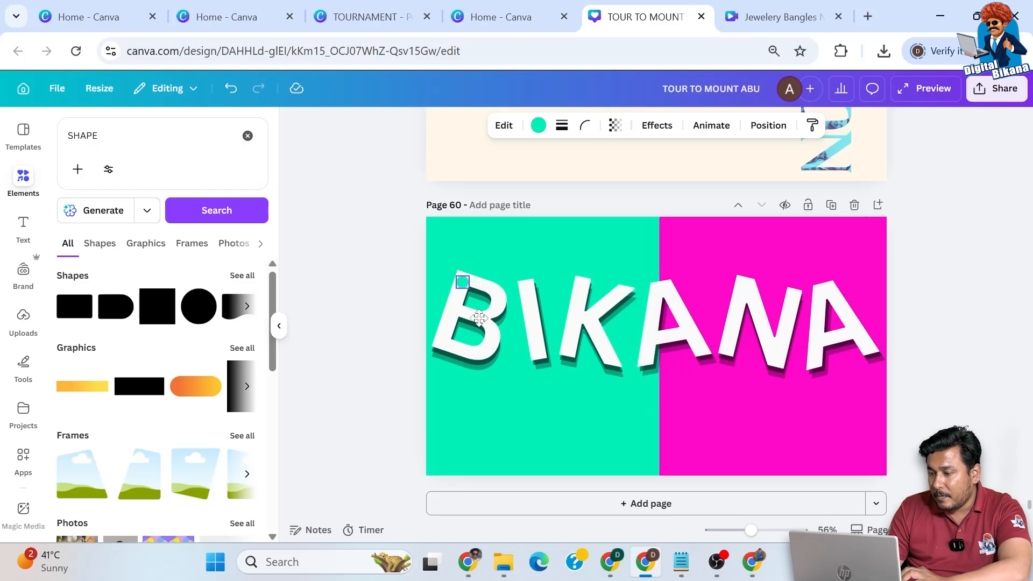
Try copying the small teal circle onto the tops of the letters I, K and first A
scroll(484, 323, "up", 1)
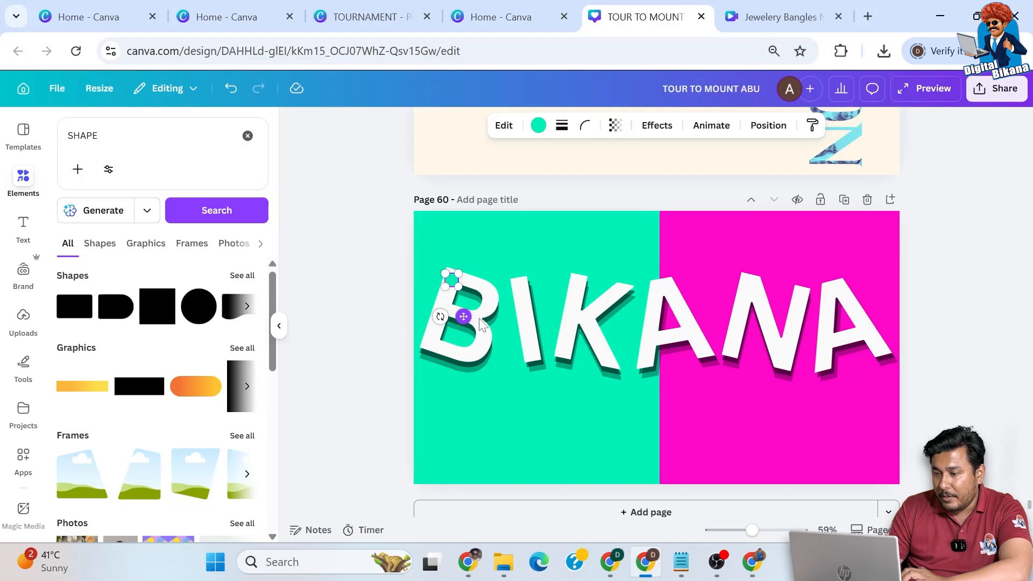
scroll(480, 323, "up", 4)
left_click_drag(346, 272, 580, 314)
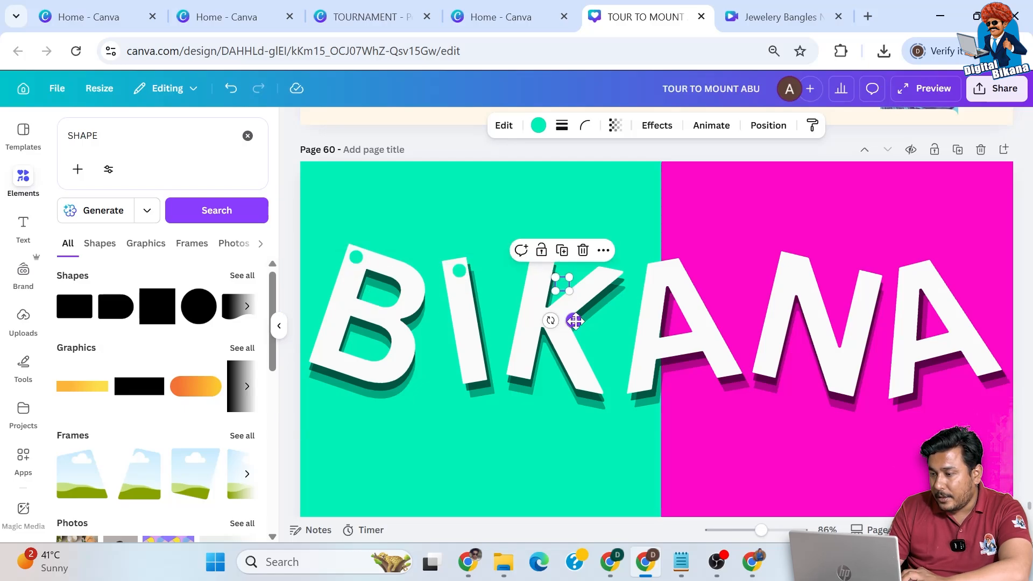
left_click_drag(575, 321, 669, 309)
left_click(540, 232)
Delete the circle copies from the first A, K and I, keeping only the one on the B
left_click(676, 242)
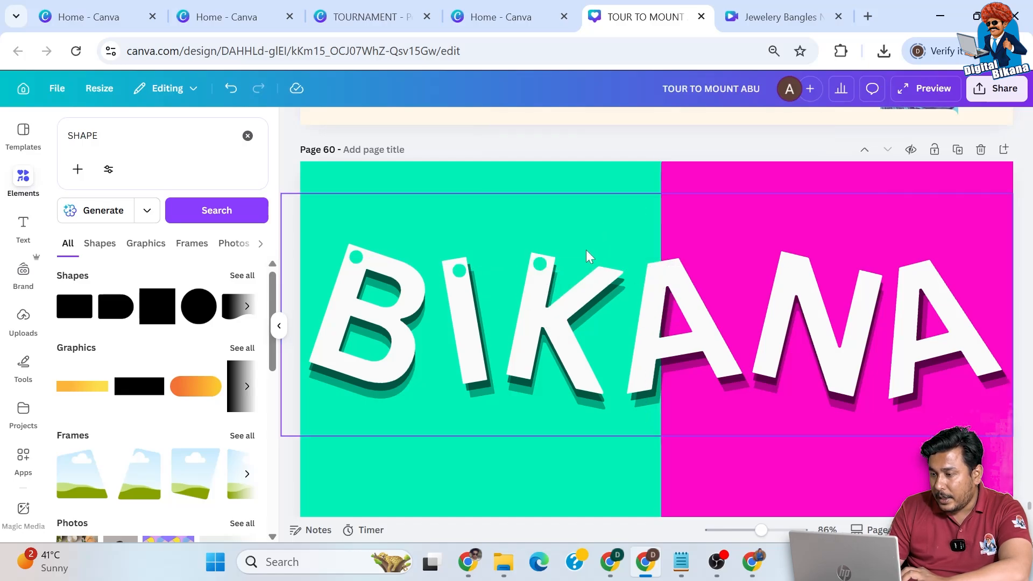
left_click(542, 261)
left_click(561, 230)
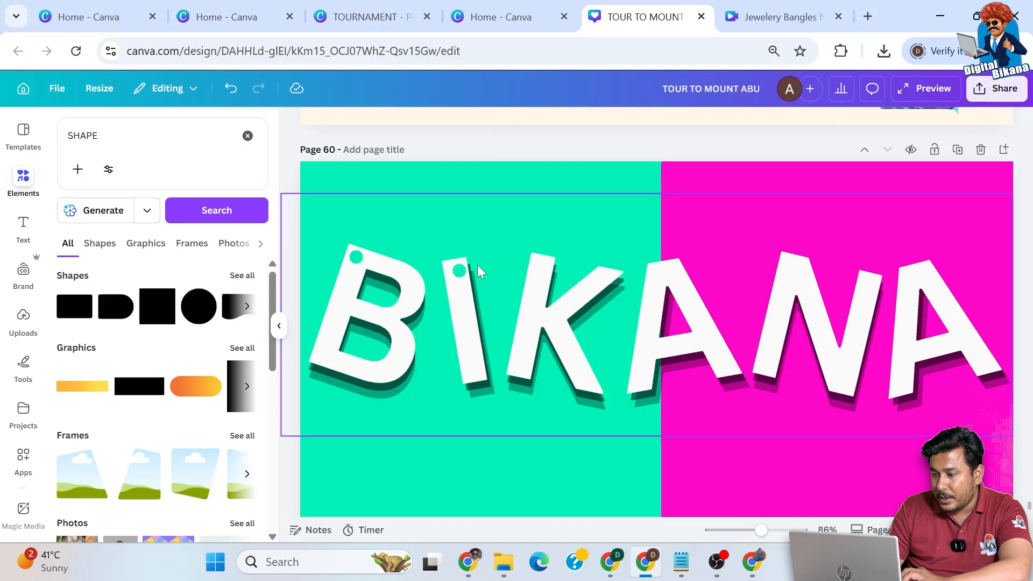
left_click(461, 273)
left_click(479, 238)
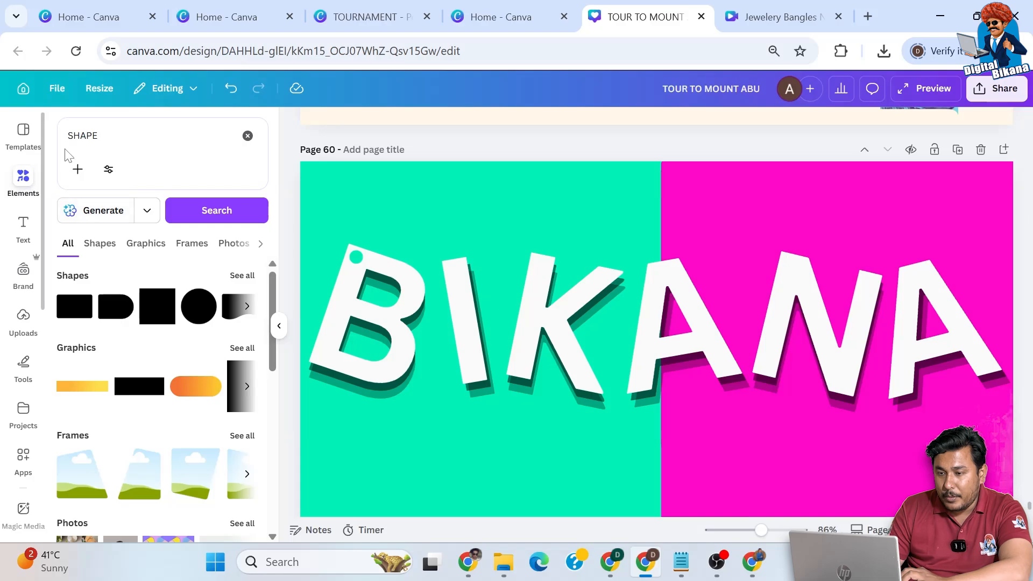
Search the elements for "LINE", add a plain line, and stand it vertically from the page's top edge to the B's circle
left_click_drag(106, 137, 41, 137)
type("LINE")
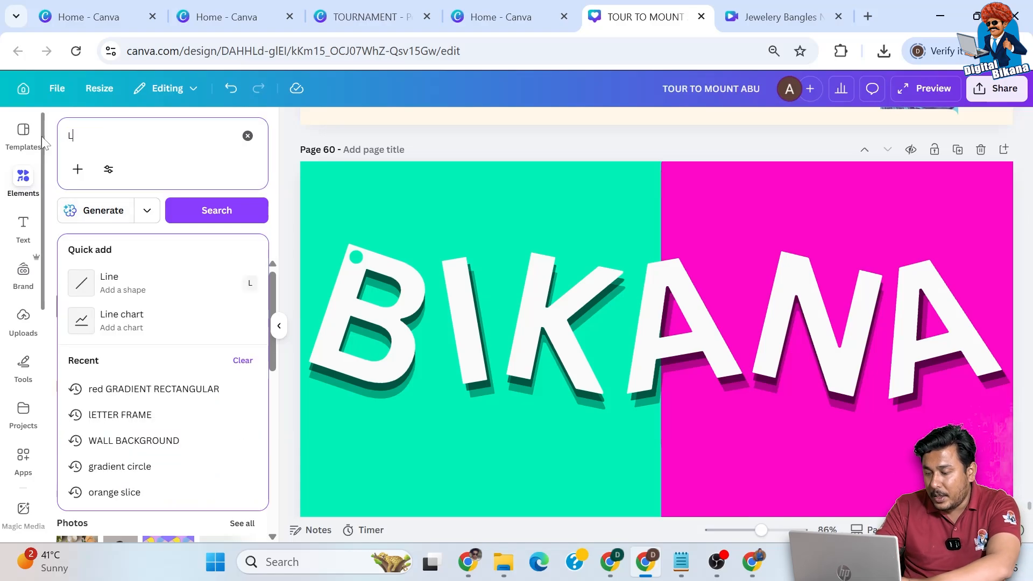
key("Return")
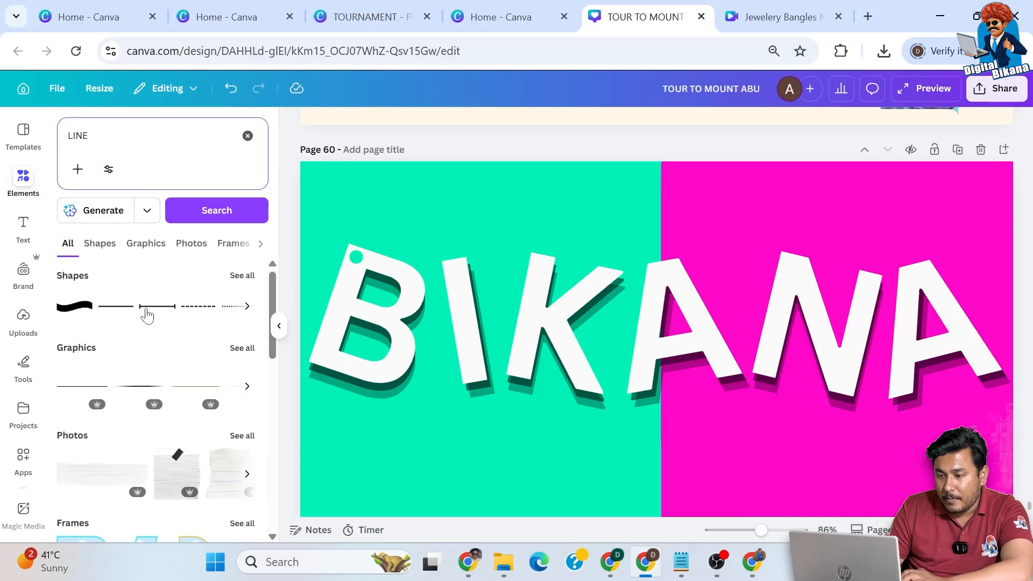
left_click(114, 306)
left_click_drag(668, 392, 634, 253)
left_click_drag(527, 226, 388, 118)
Send the vertical black line backward so that it sits behind the circle on the B
left_click(396, 284)
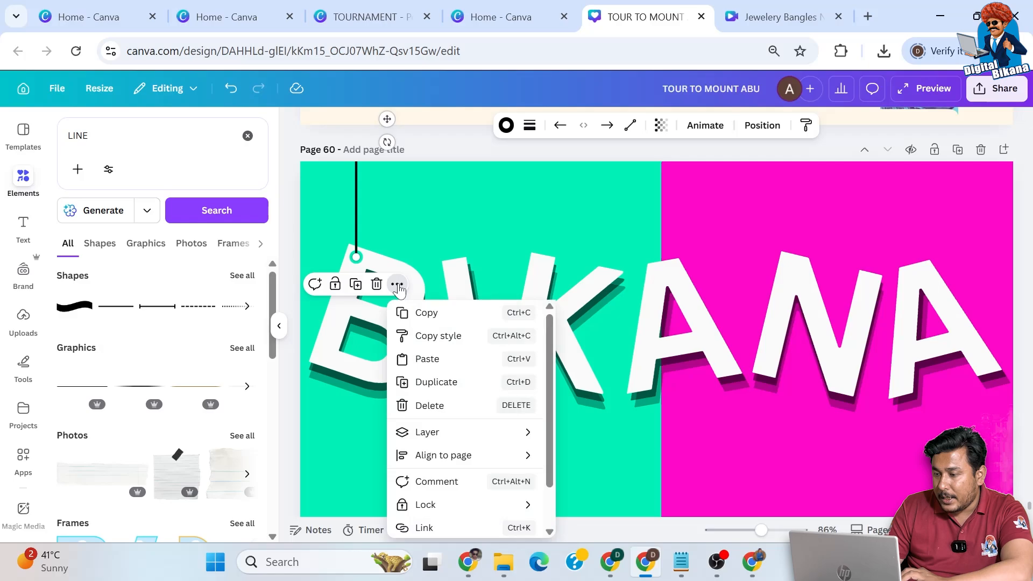
mouse_move(444, 433)
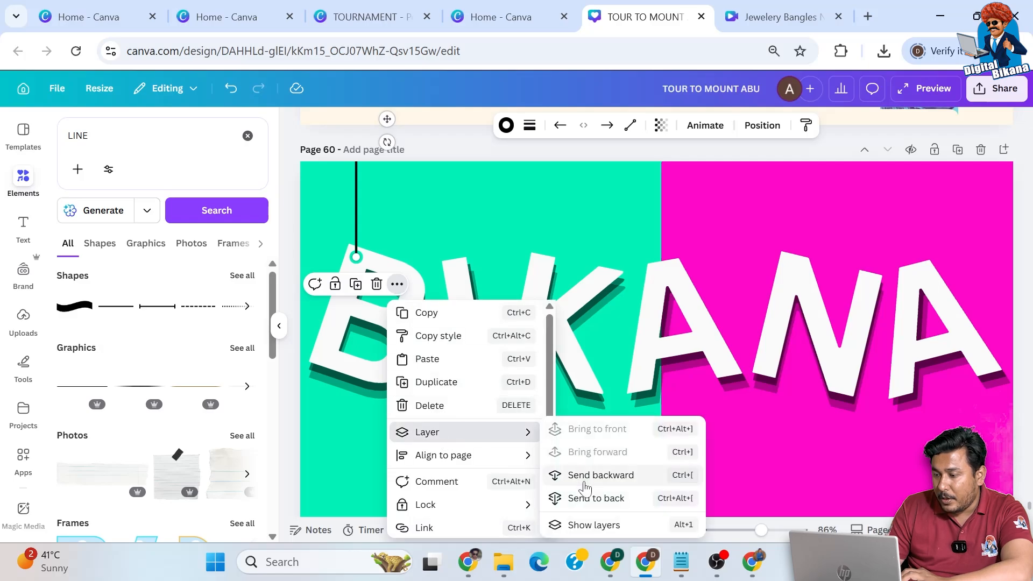
left_click(585, 476)
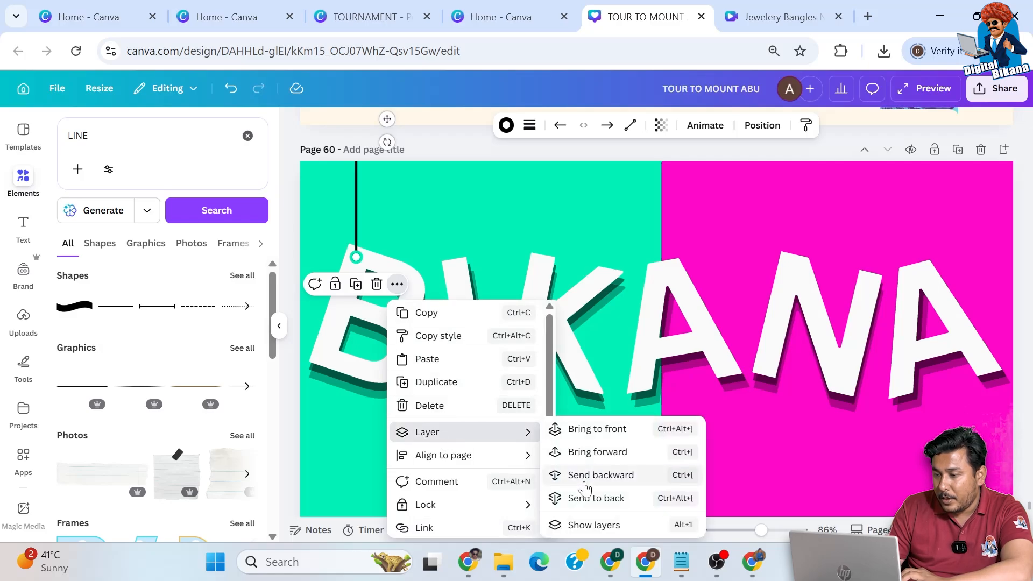
left_click(281, 202)
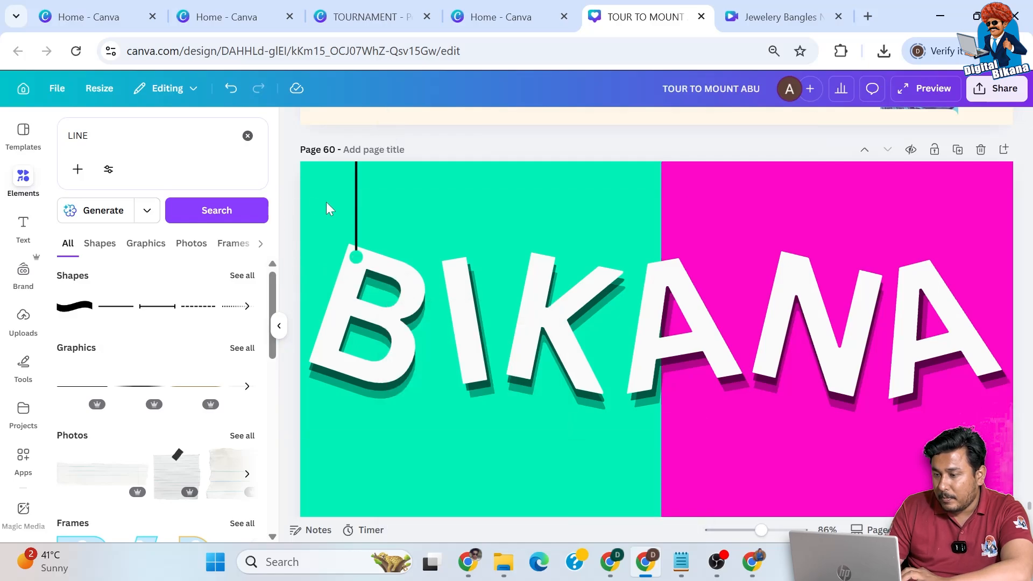
Group the vertical black line and the small teal circle on the B into one object
left_click(358, 191)
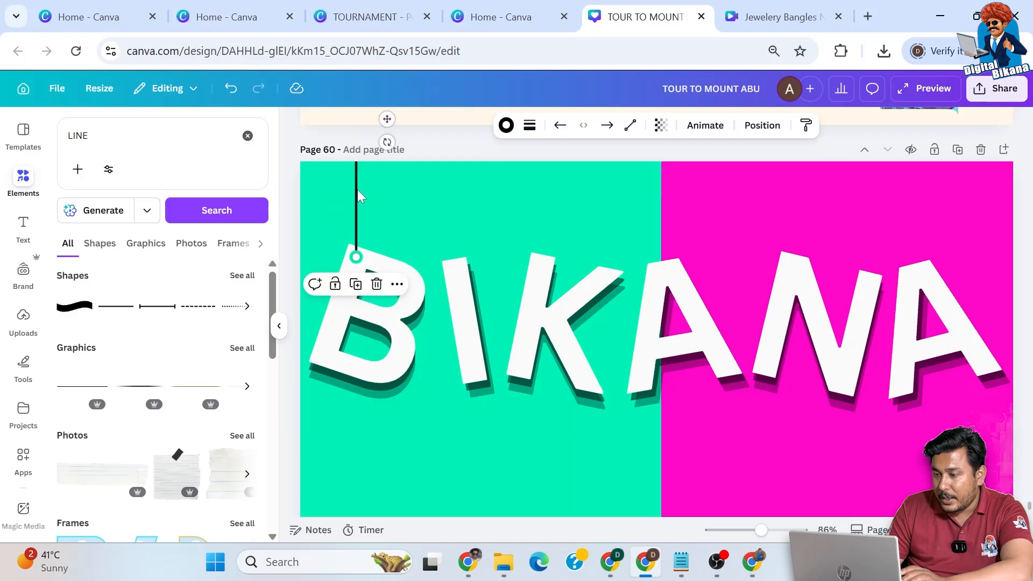
left_click(355, 258)
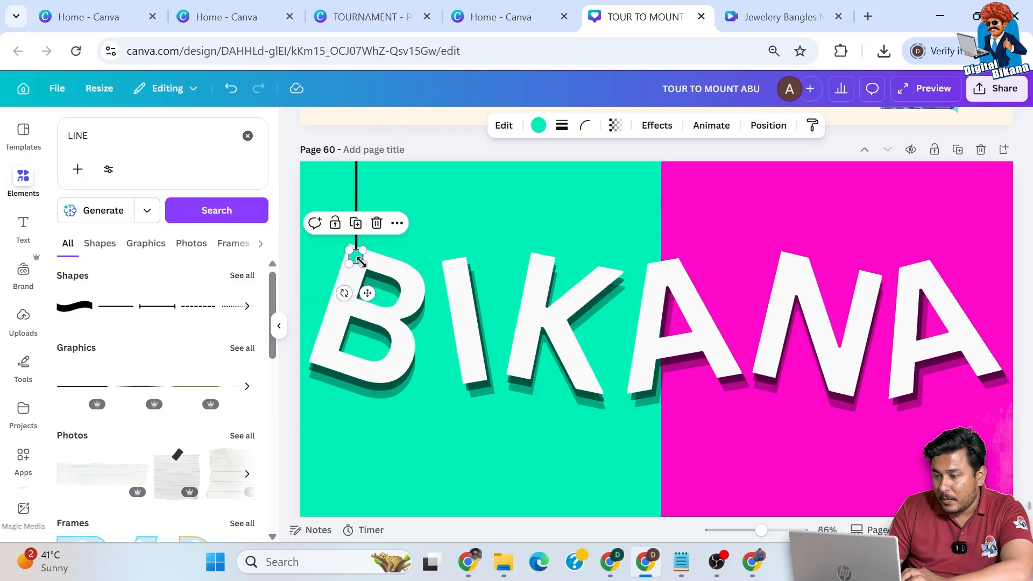
left_click(355, 187, "shift")
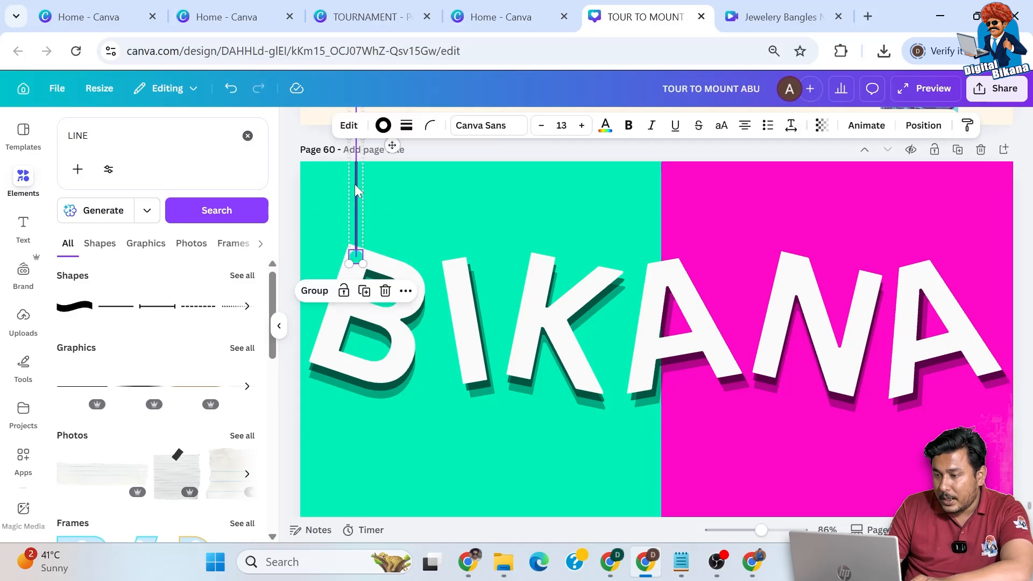
left_click(318, 292)
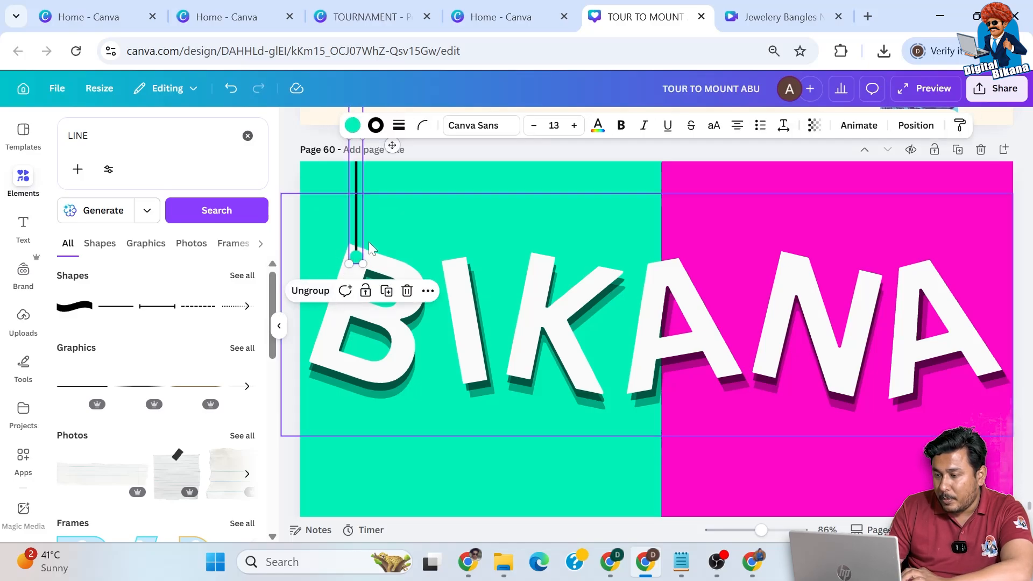
Duplicate the line-and-circle group twice, placing the copies so their circles sit on the tops of the I and the K
key("ctrl+d")
left_click_drag(367, 237, 460, 237)
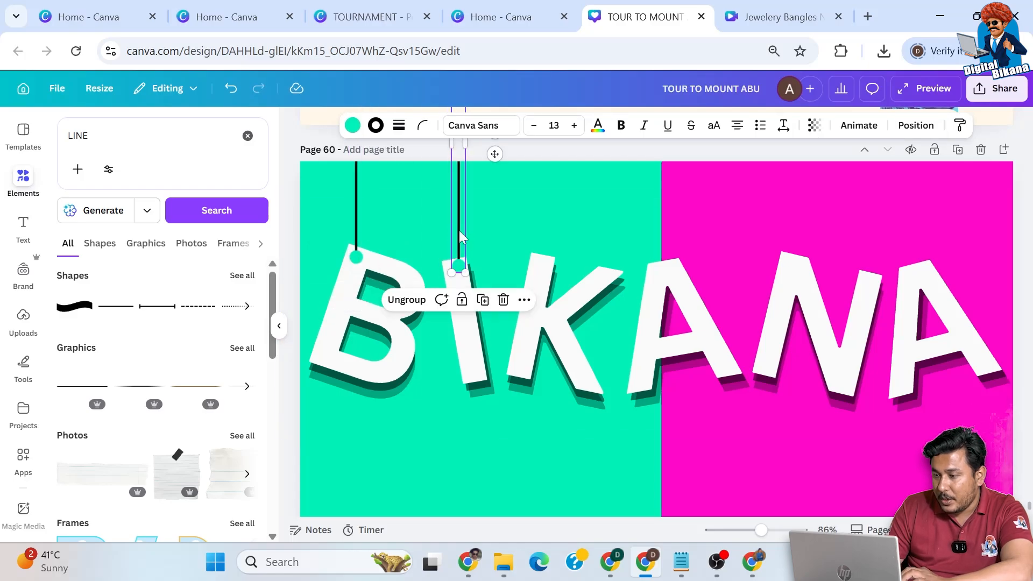
left_click(483, 299)
left_click_drag(560, 231, 540, 226)
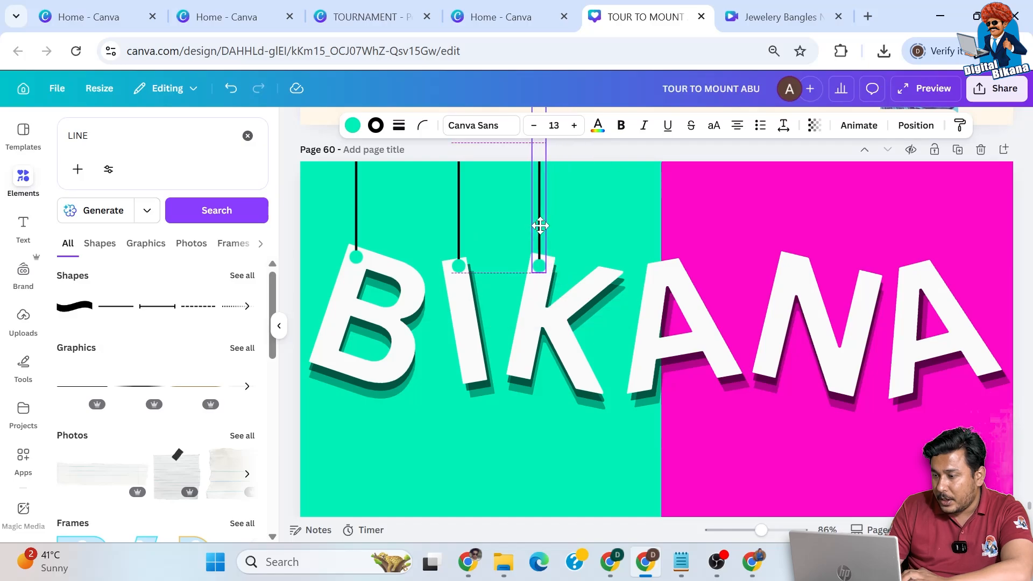
left_click_drag(540, 225, 541, 225)
Add three more copies of the line-and-circle group, with their circles on the tops of the first A, the N and the last A
left_click(563, 299)
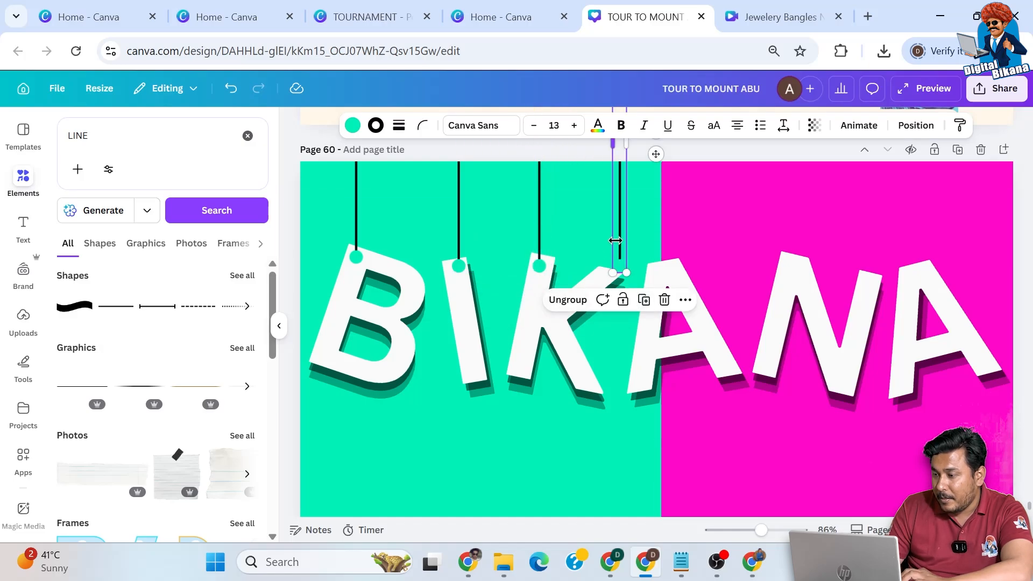
left_click_drag(624, 243, 679, 241)
left_click(698, 299)
left_click_drag(810, 238, 786, 236)
left_click(811, 299)
left_click_drag(902, 245, 925, 254)
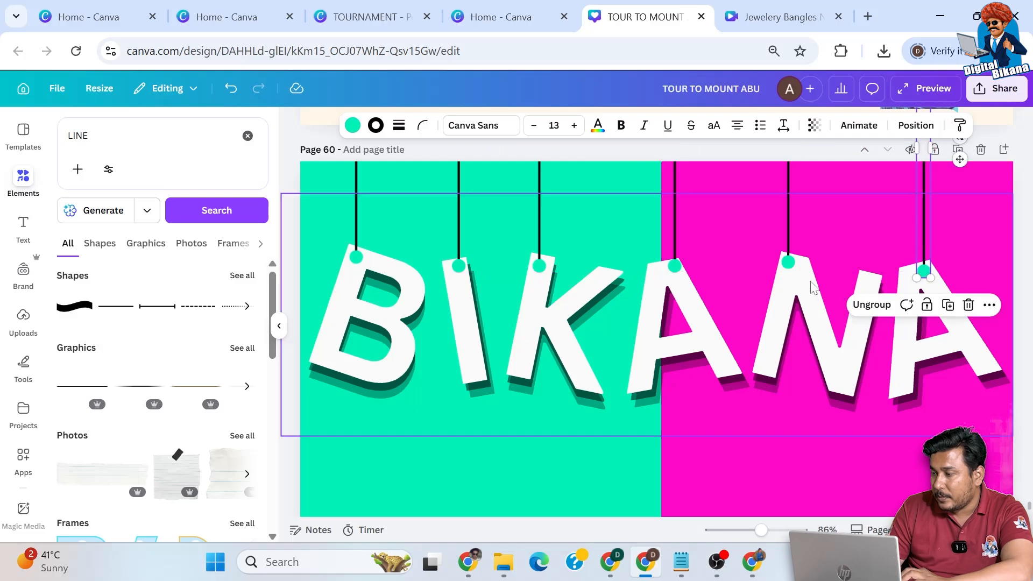
Ungroup the line-and-circle groups on the first A, the N and the last A
left_click(675, 267)
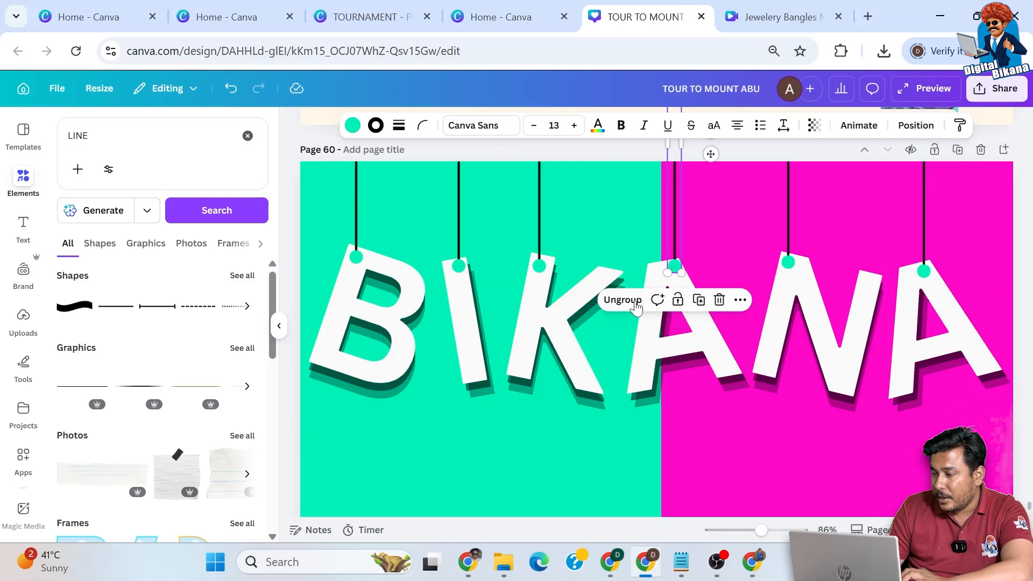
left_click(789, 266, "shift")
left_click(789, 266)
key("ctrl+shift+g")
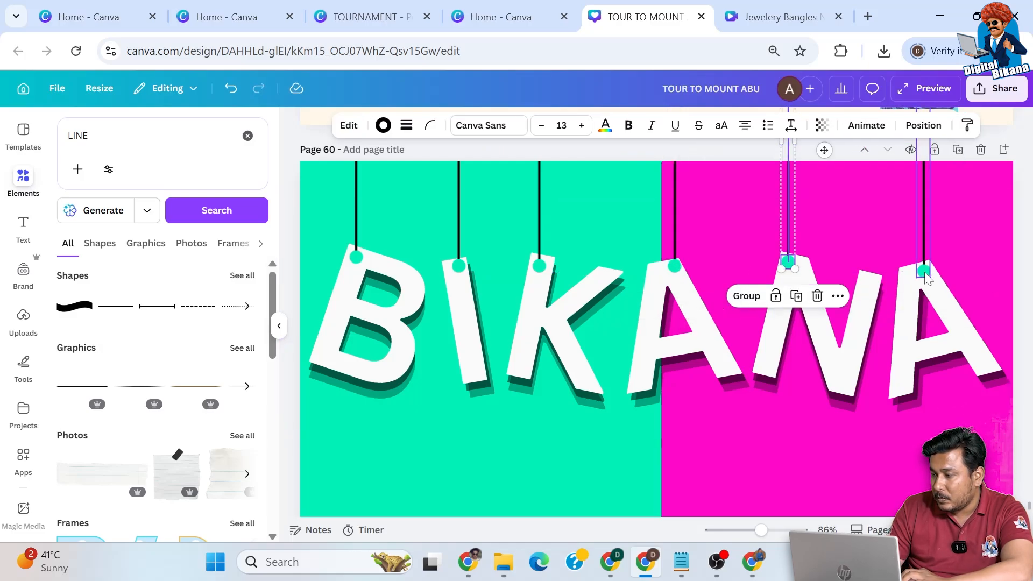
left_click(924, 271)
key("ctrl+shift+g")
Recolor the circle on the first A with the magenta sampled from the page background
left_click(675, 267)
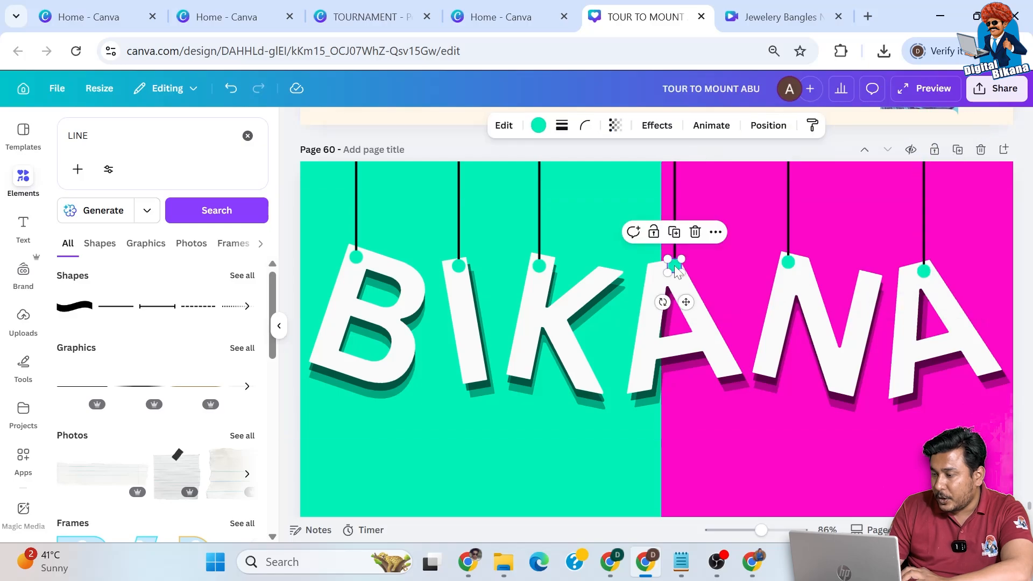
left_click(538, 125)
left_click(69, 219)
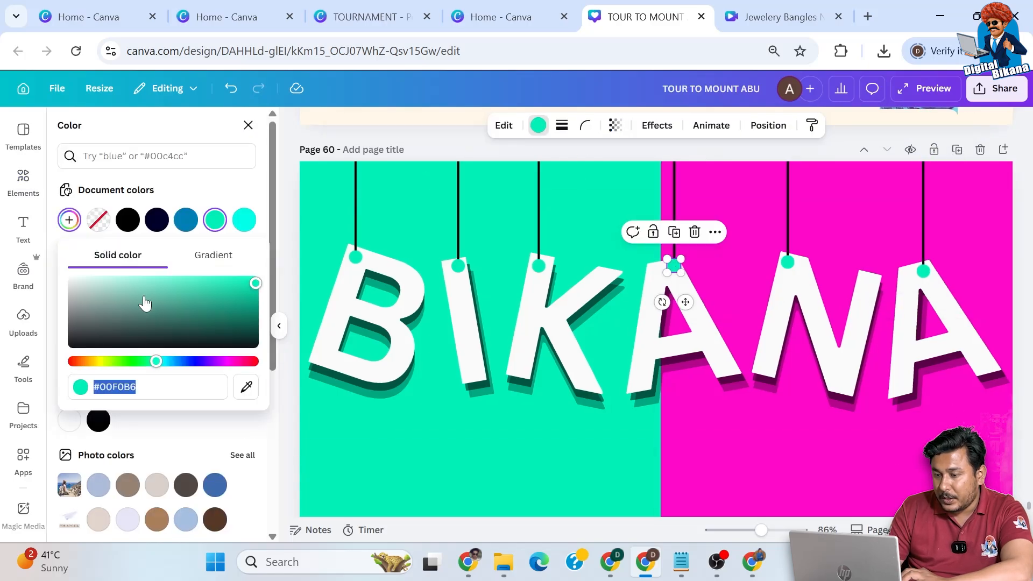
left_click(245, 386)
left_click(715, 232)
Recolor the circles on the N and the last A with the same magenta from the document colors, and leave nothing selected
left_click(789, 263)
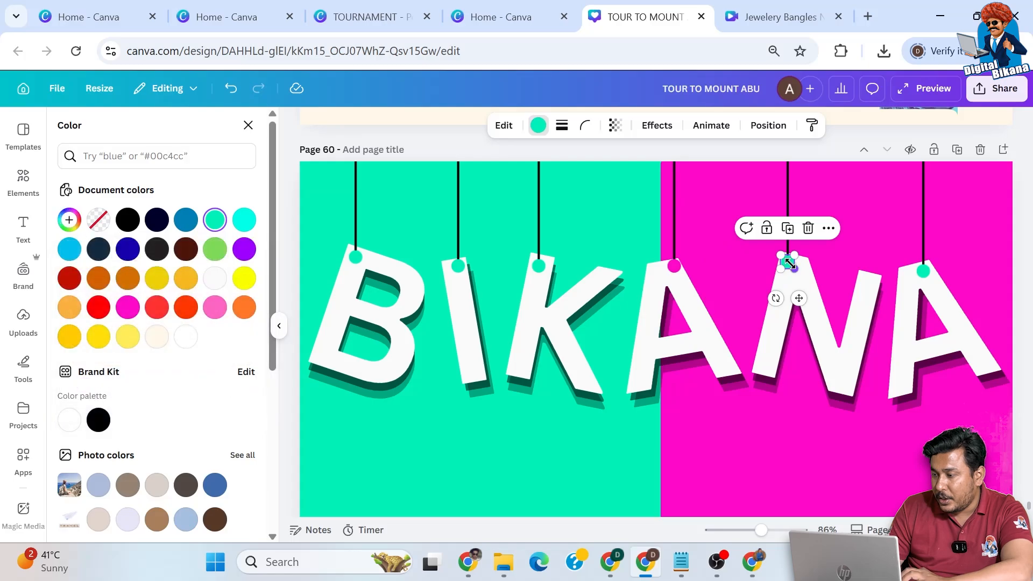
left_click(128, 307)
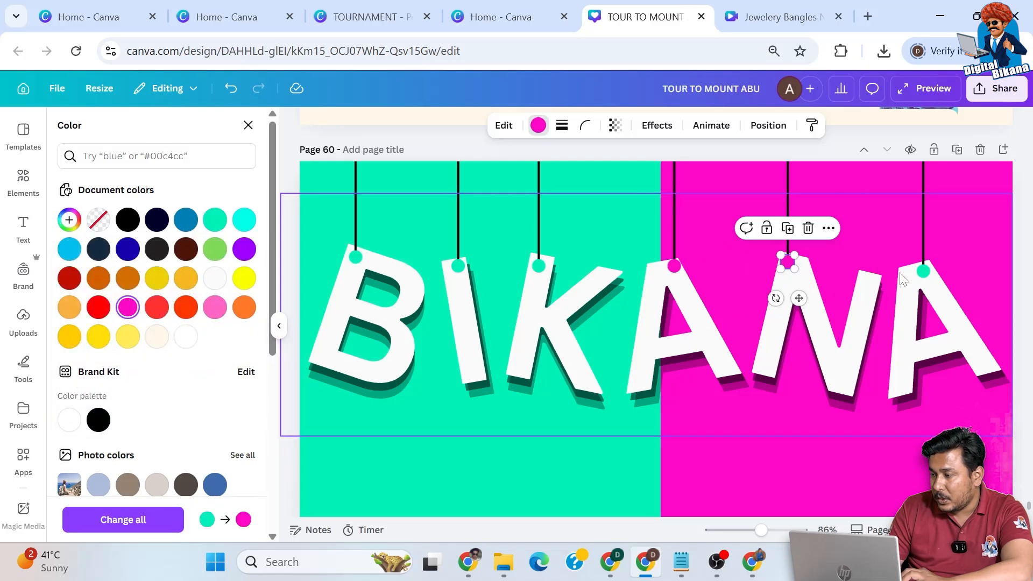
left_click(926, 272)
left_click(127, 307)
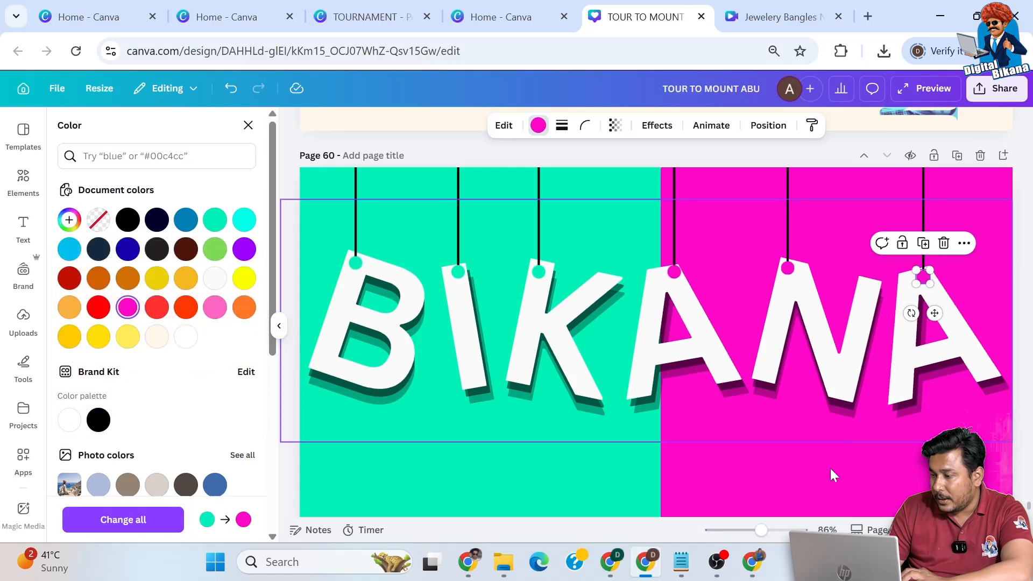
left_click_drag(765, 533, 753, 533)
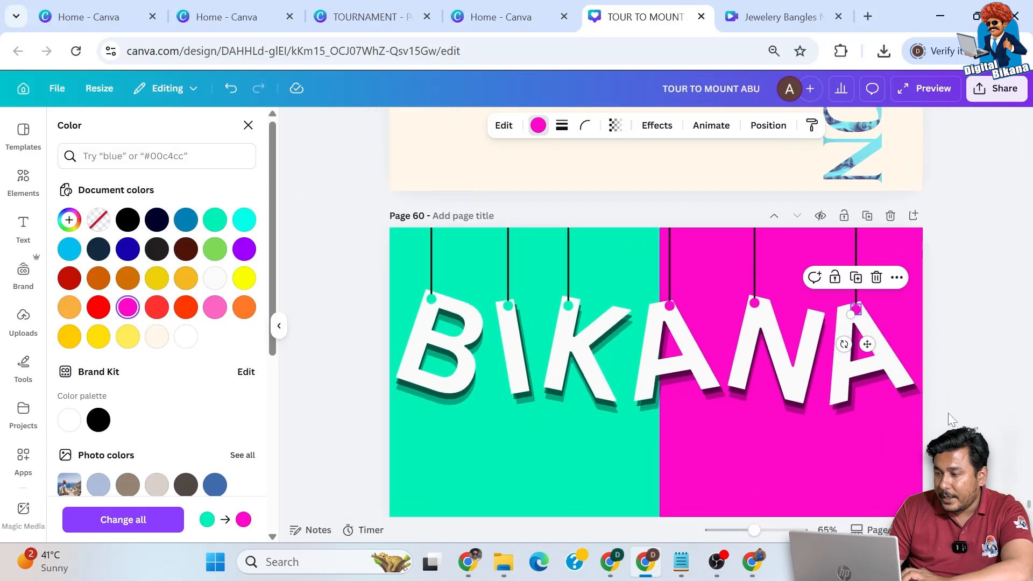
left_click(949, 420)
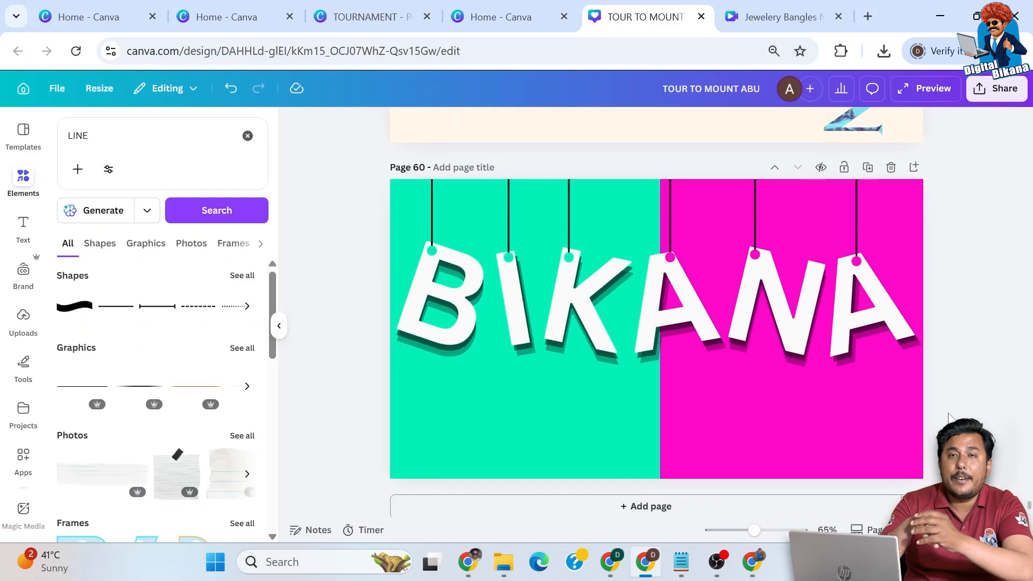